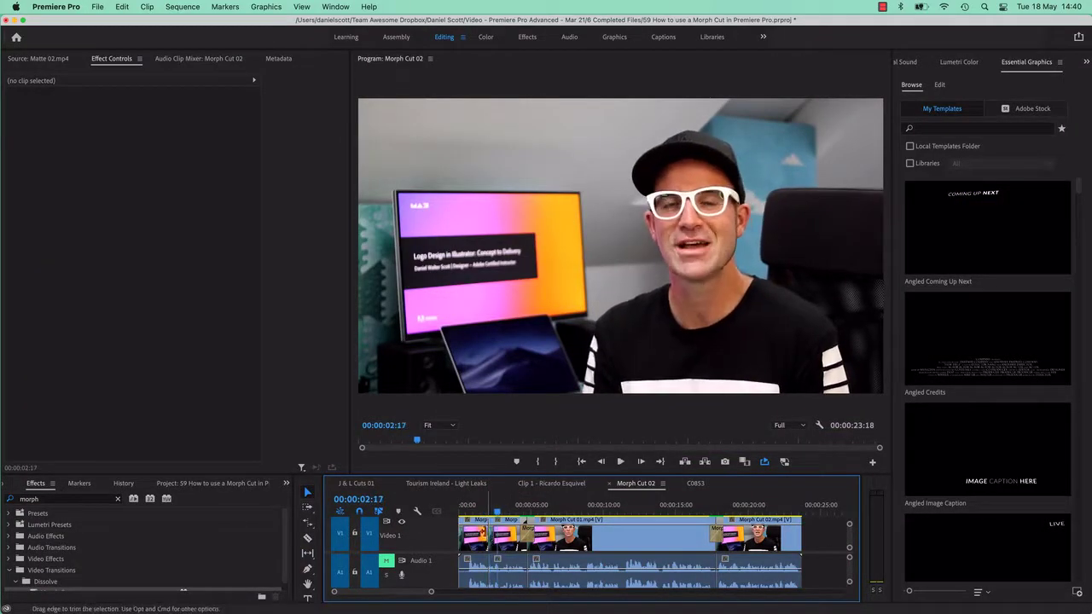
Step: Play back the Clip 1 sequence from 00:00:02:14, 00:00:03:19 and 00:00:16:15
click(483, 510)
key(space)
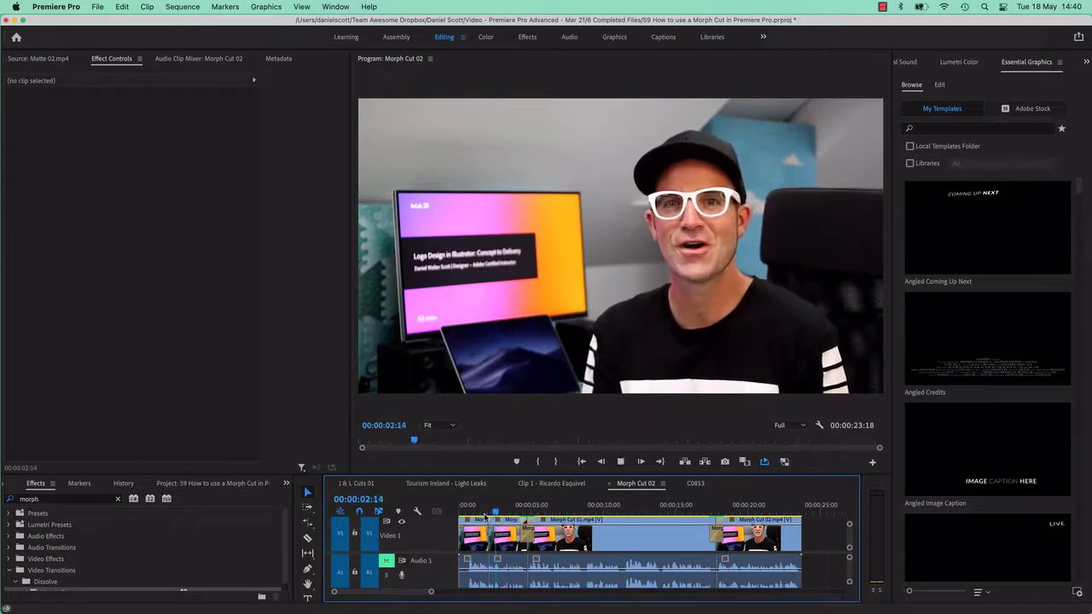
key(space)
click(515, 509)
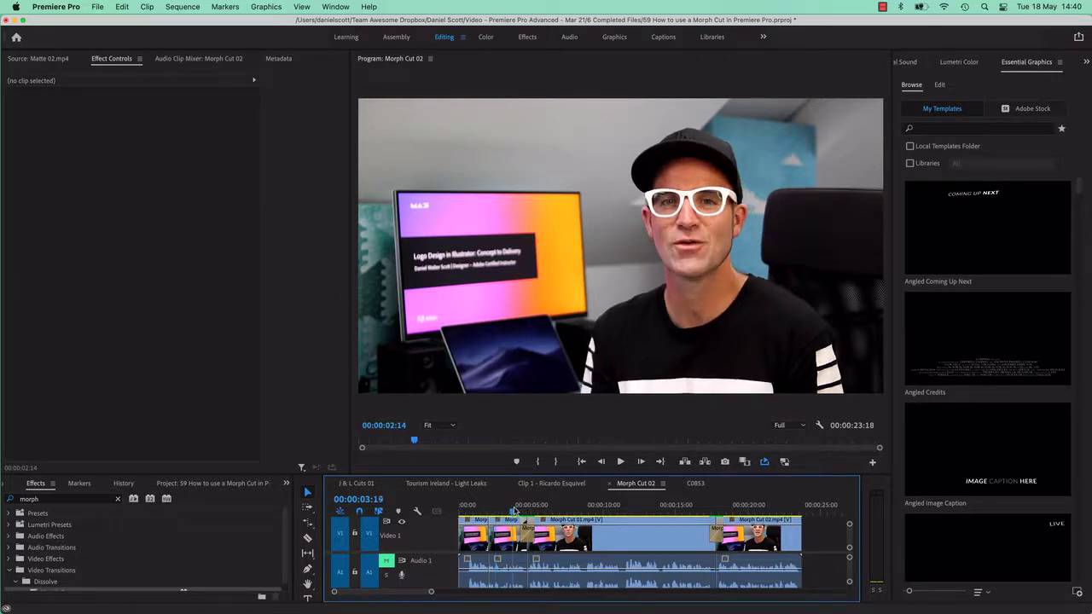
key(space)
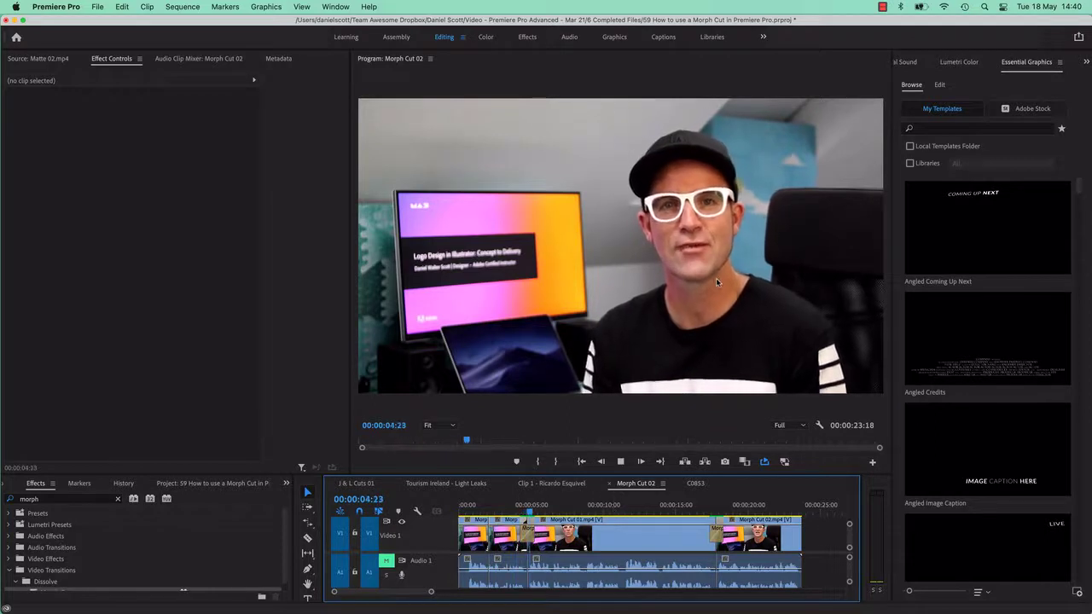
key(space)
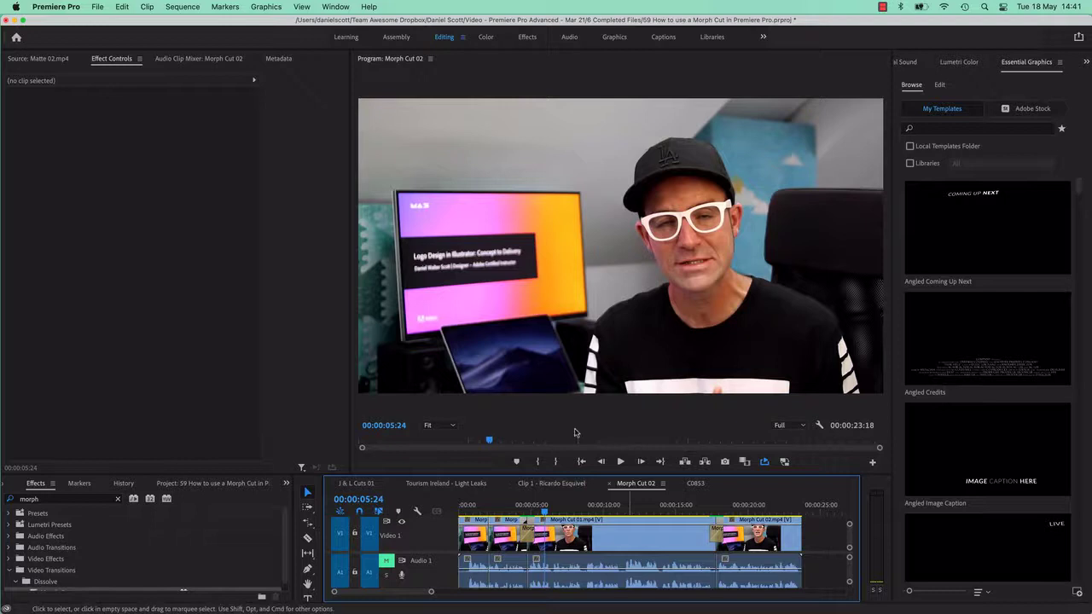
drag(711, 506, 700, 506)
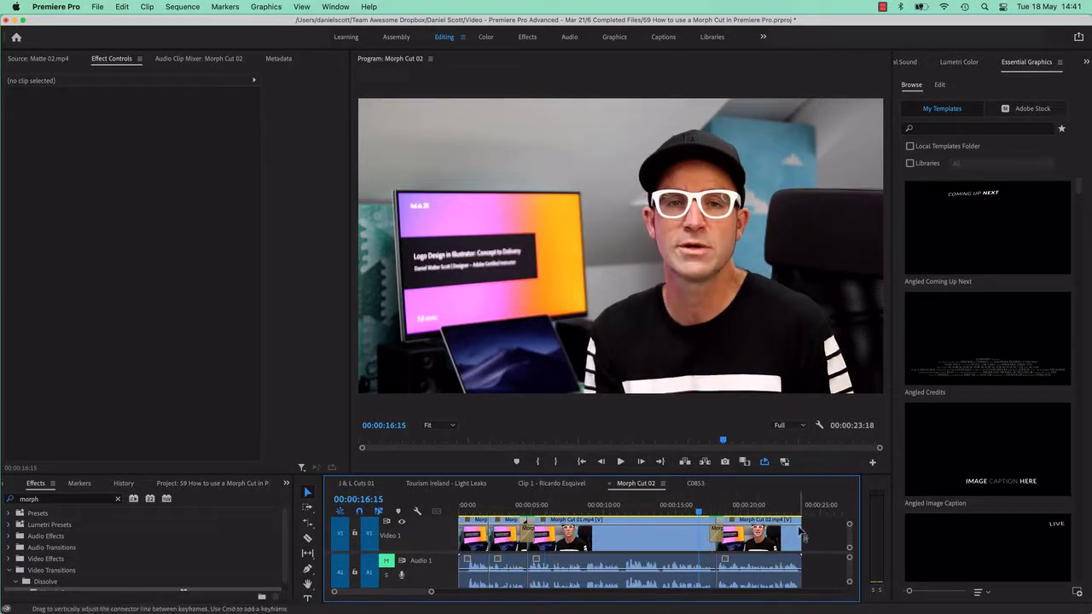
key(space)
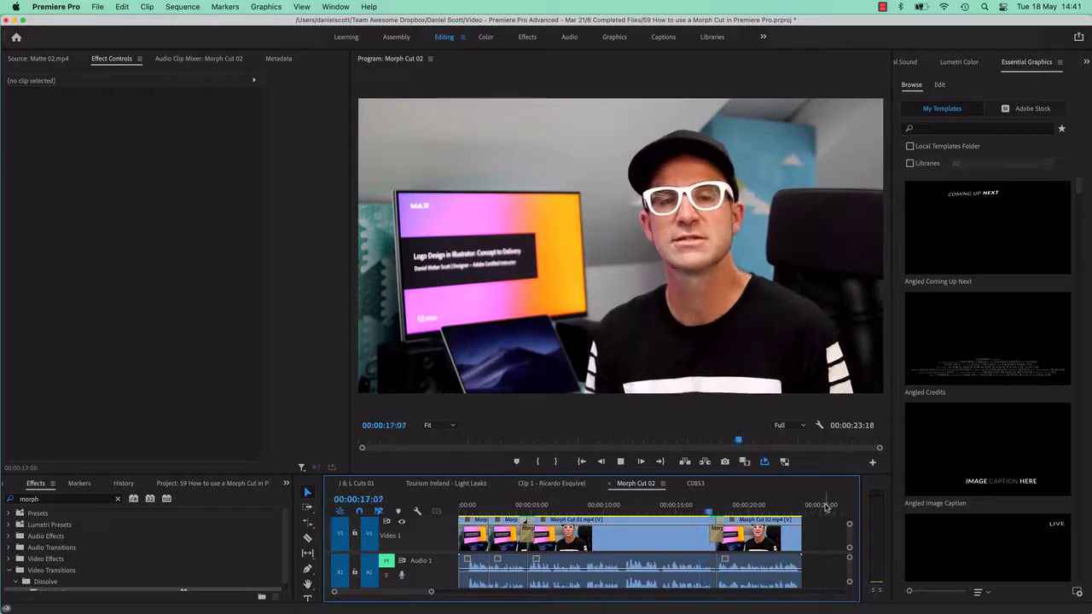
key(space)
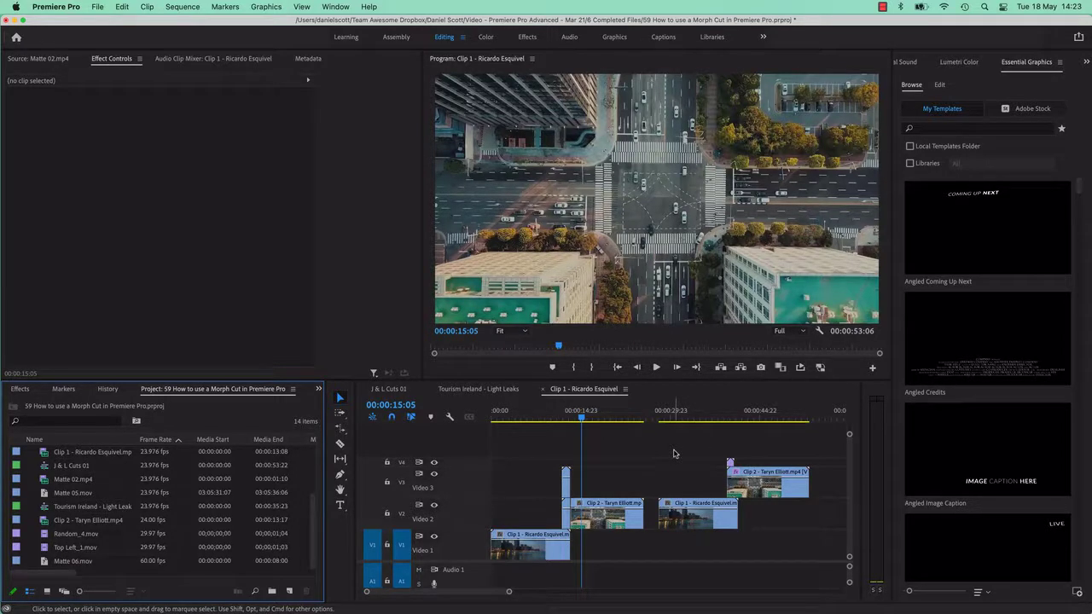
Step: Import Morph Cut 01.mp4 and Morph Cut 02.mp4 from Finder and build a sequence from them
click(667, 443)
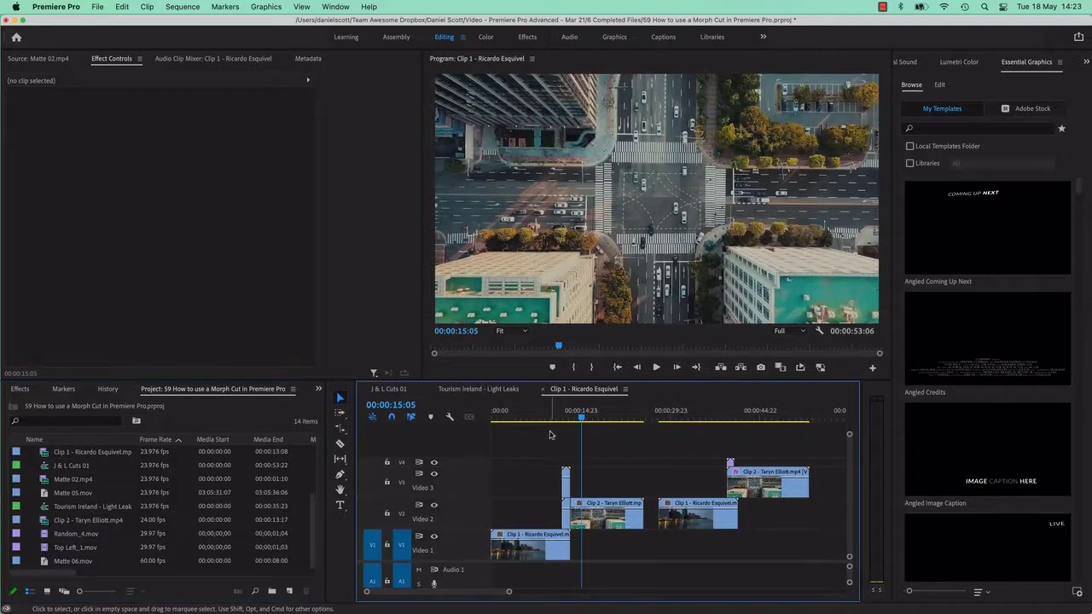
key(super+Tab)
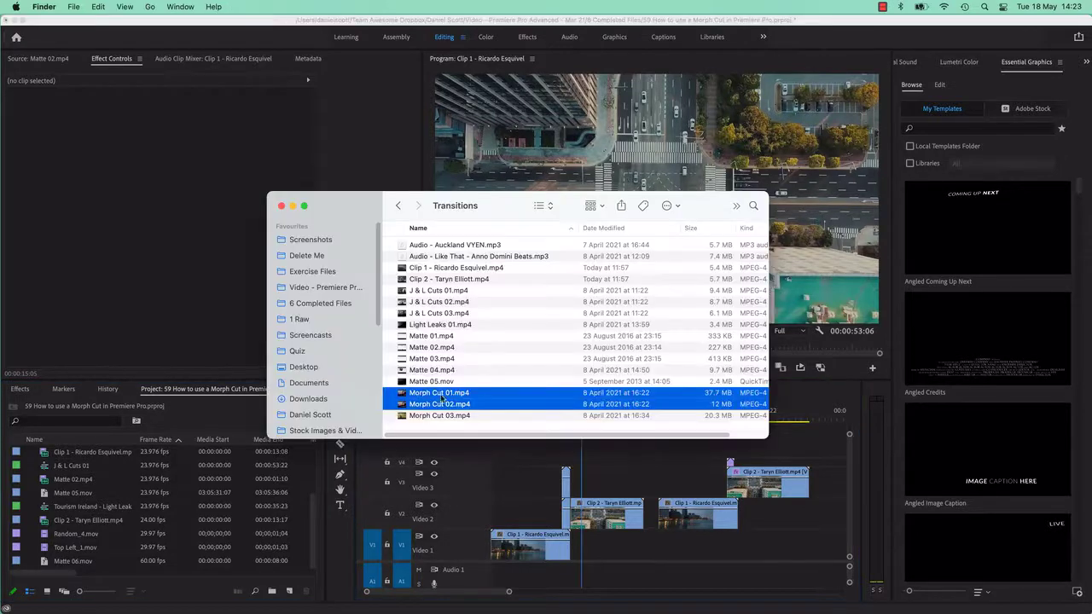
drag(442, 399, 218, 522)
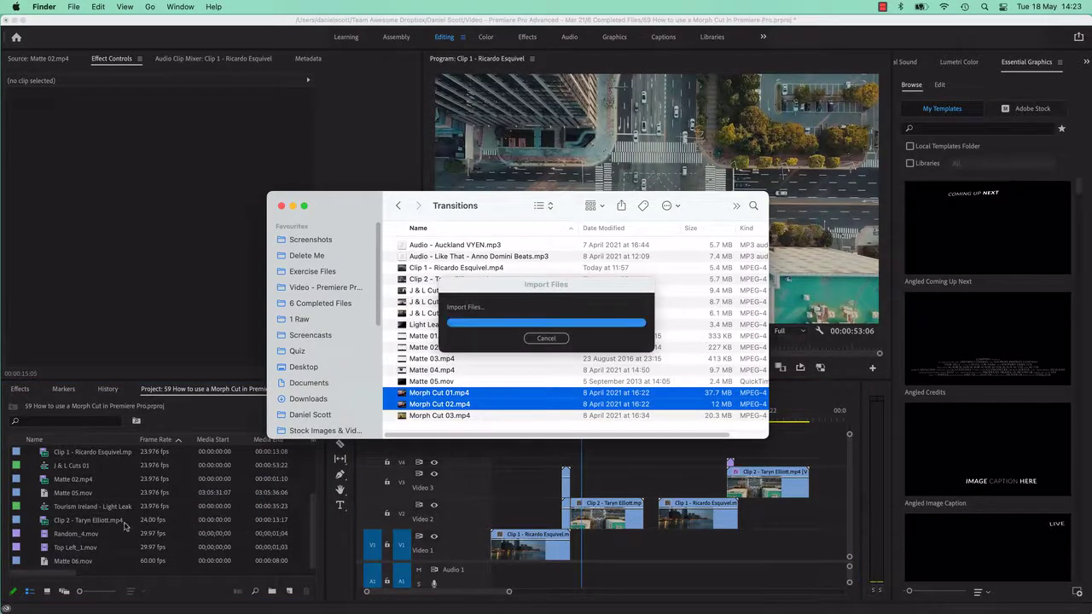
click(270, 576)
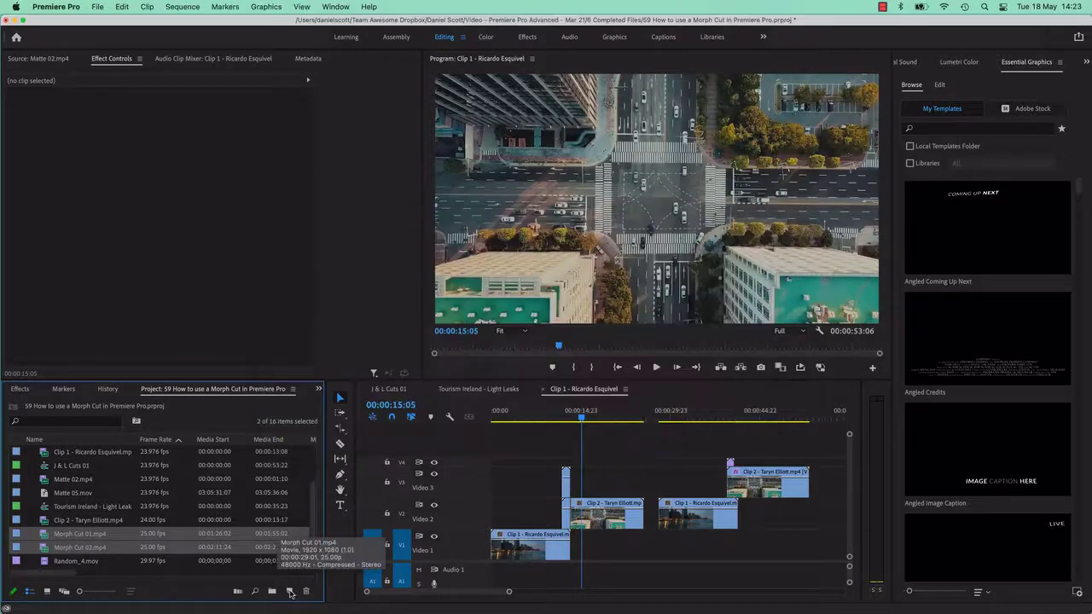
drag(290, 594, 290, 593)
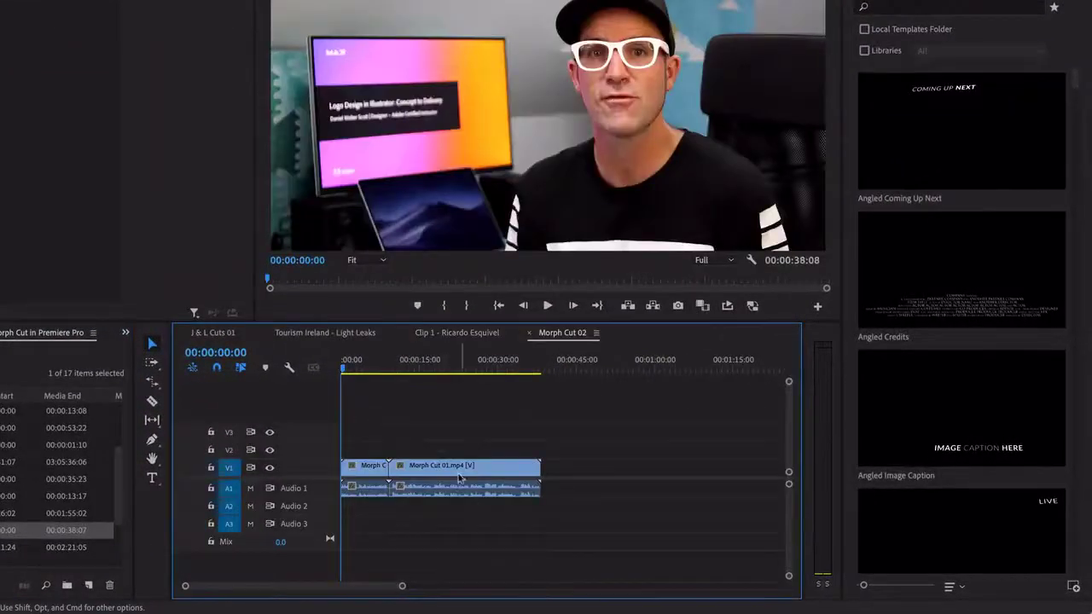
Step: Zoom the timeline to fit, enlarge the tracks, and move Morph Cut 01 ahead of Morph Cut 02
click(462, 467)
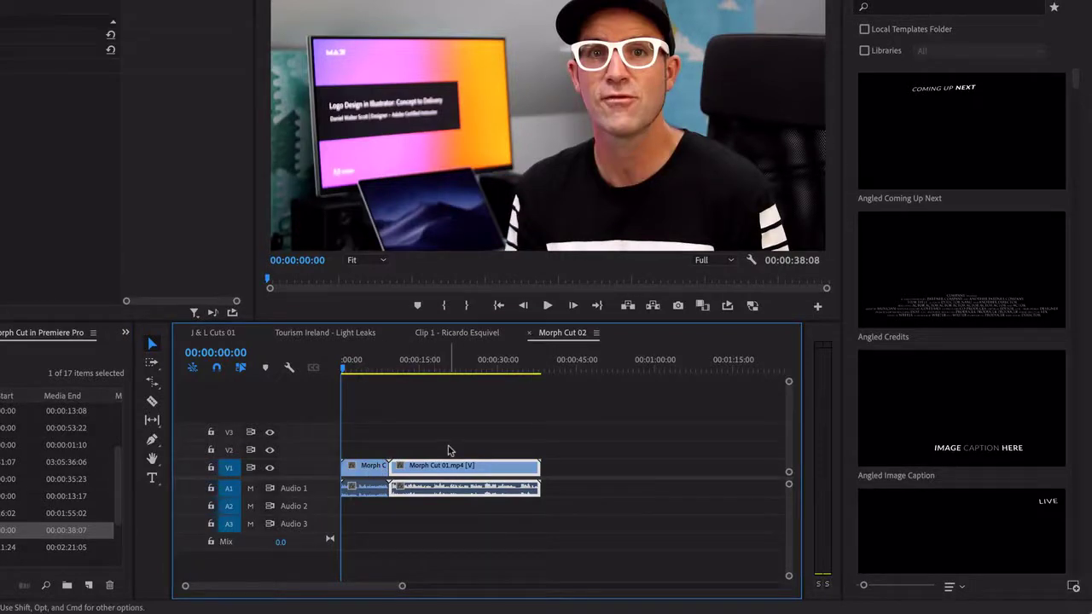
key(backslash)
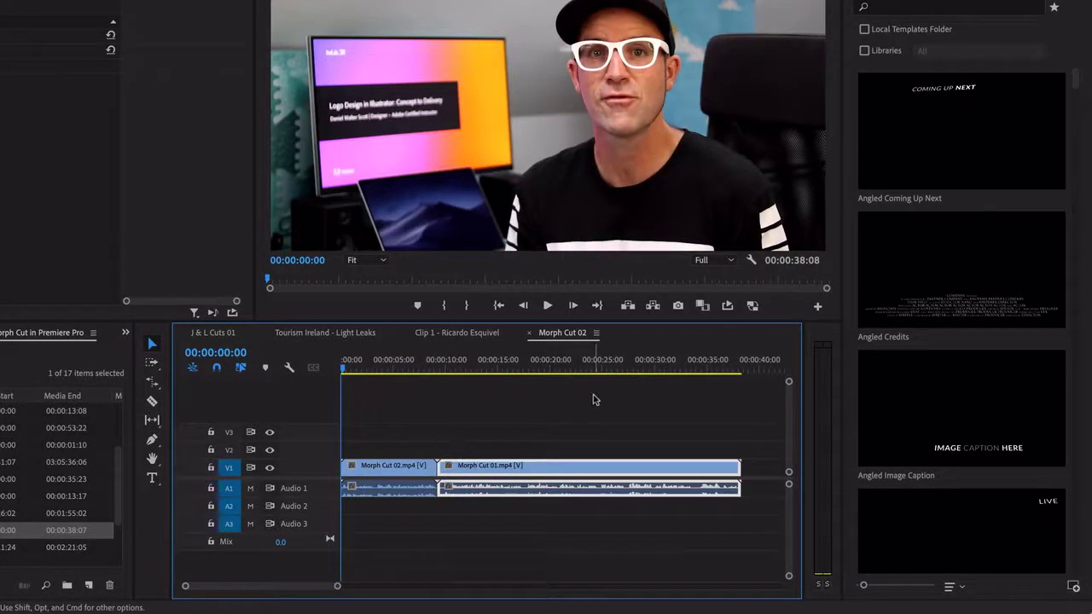
key(shift+equal)
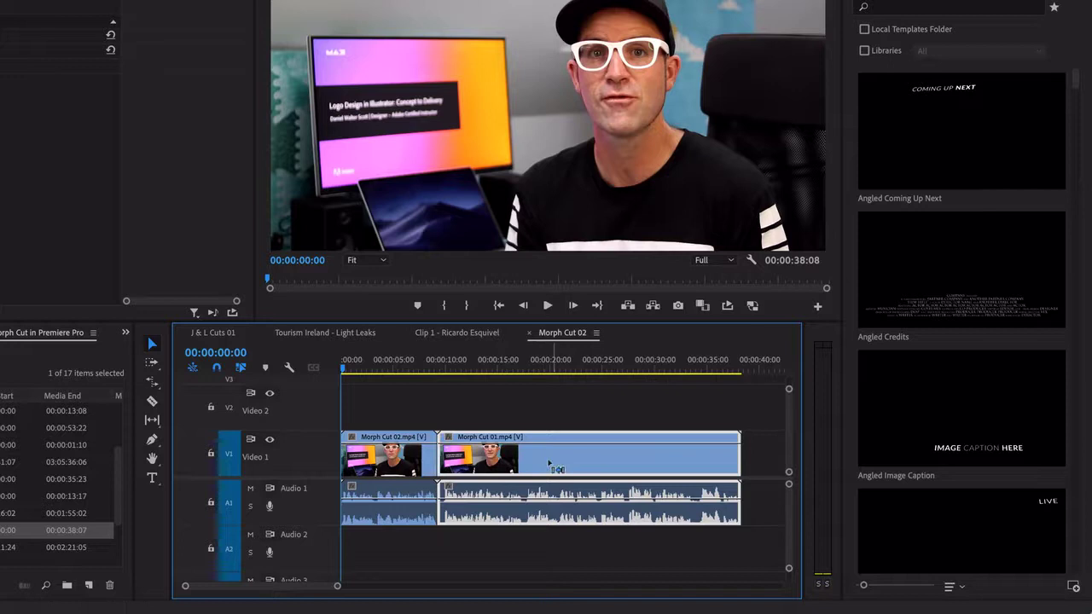
drag(538, 460, 439, 455)
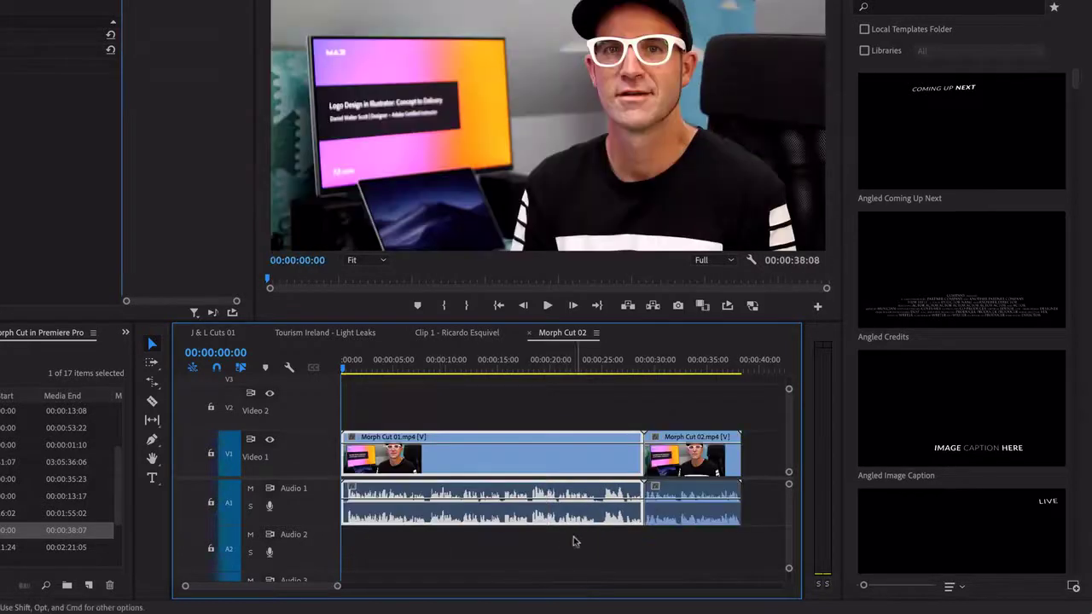
click(421, 419)
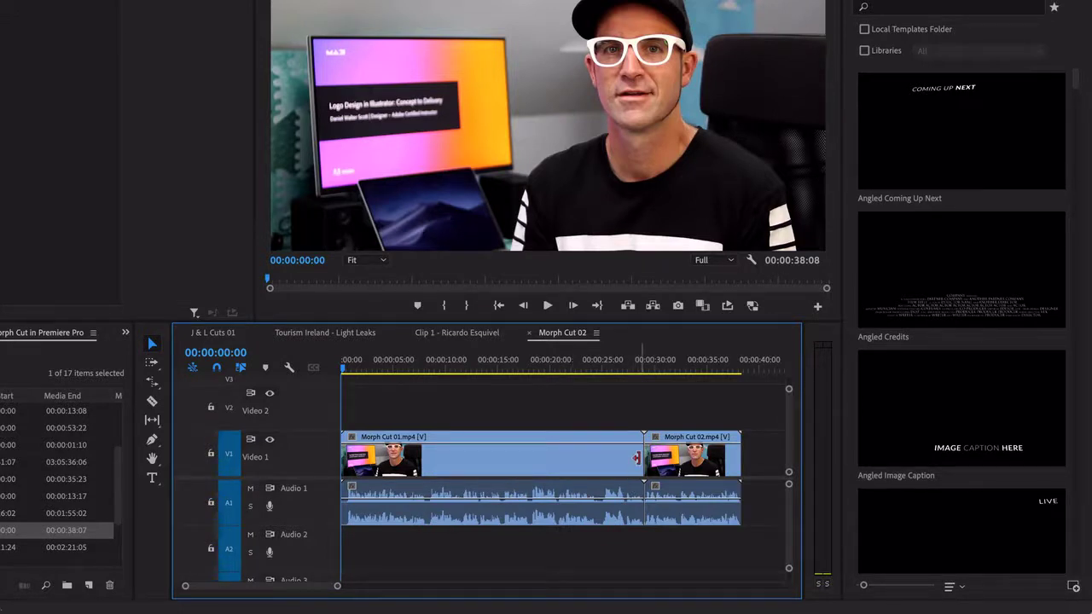
mouse_move(637, 458)
mouse_down()
mouse_move(601, 458)
mouse_move(678, 458)
mouse_move(632, 479)
mouse_up()
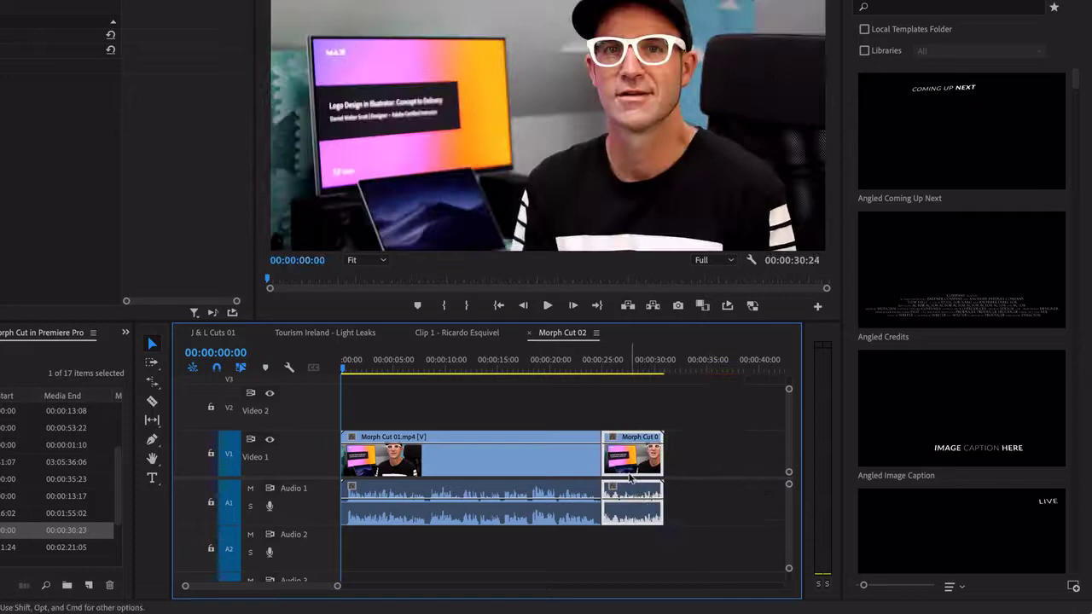
key(super+z)
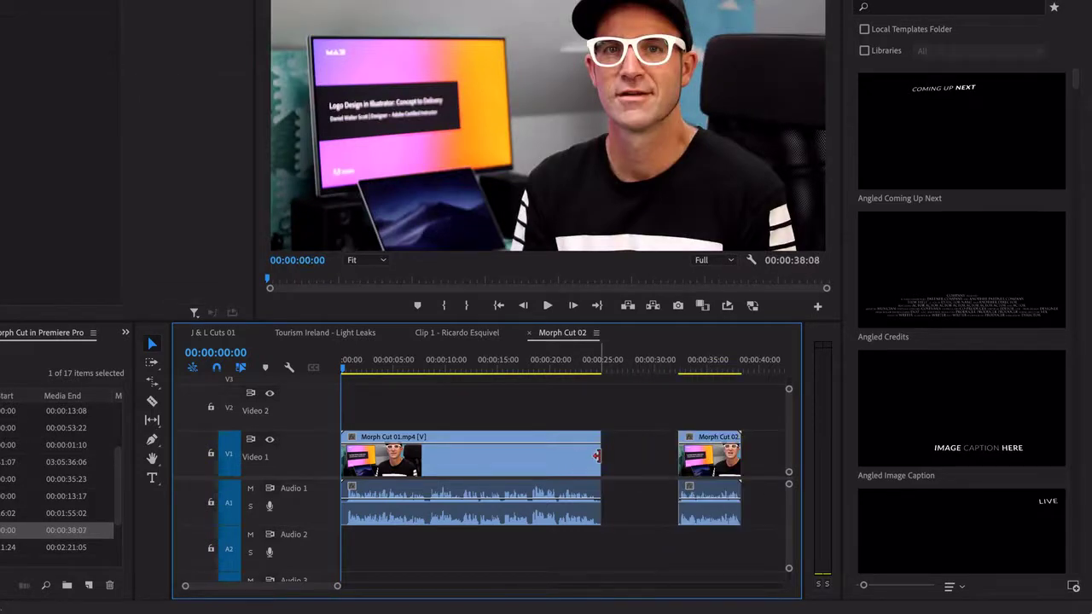
drag(600, 458, 643, 459)
key(super+z)
key(super+z)
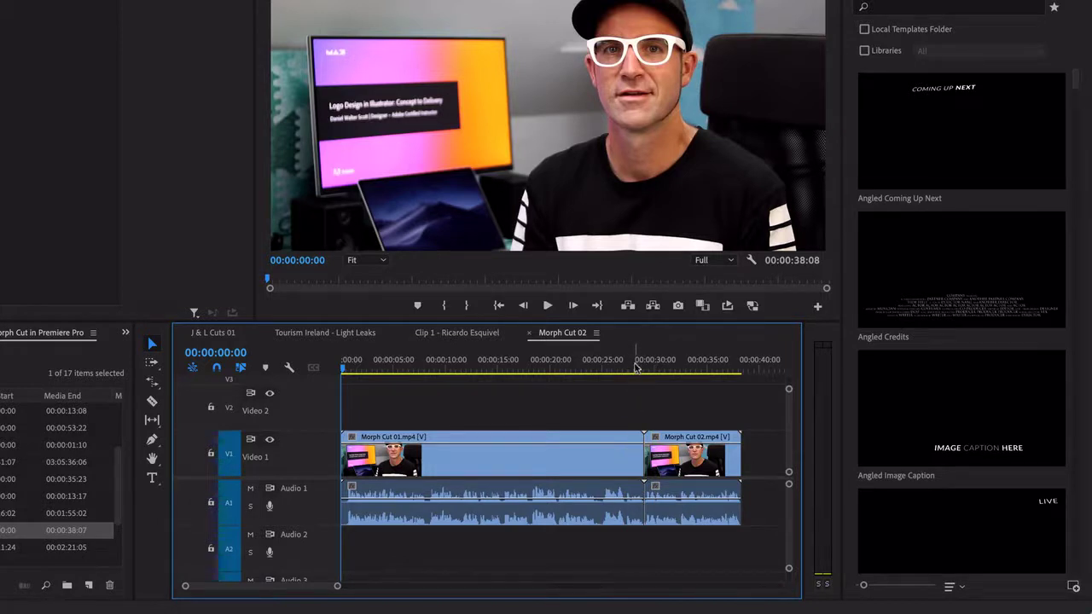
click(670, 454)
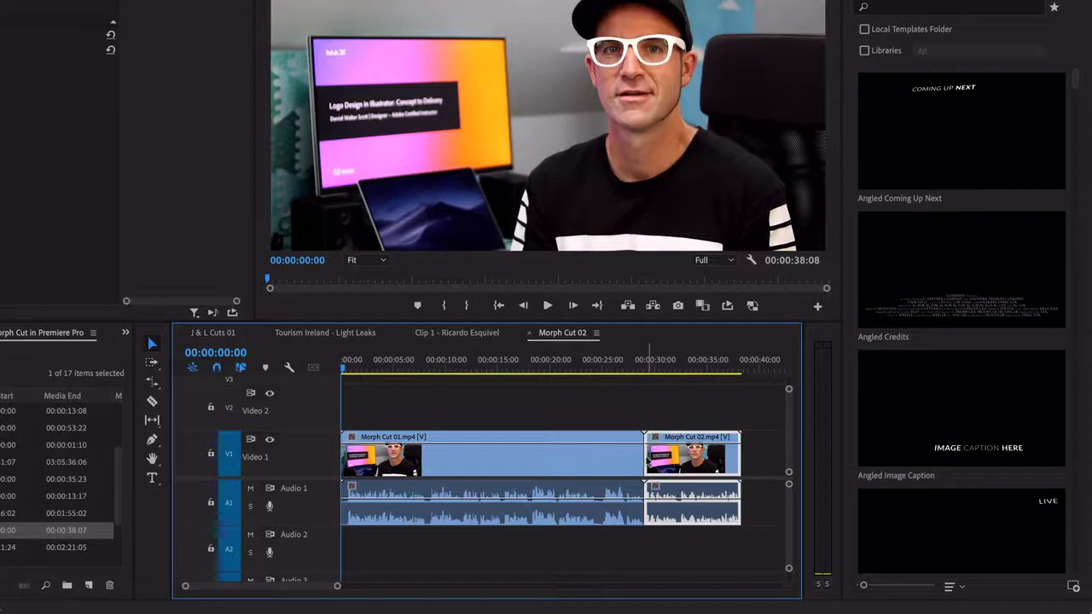
click(612, 463)
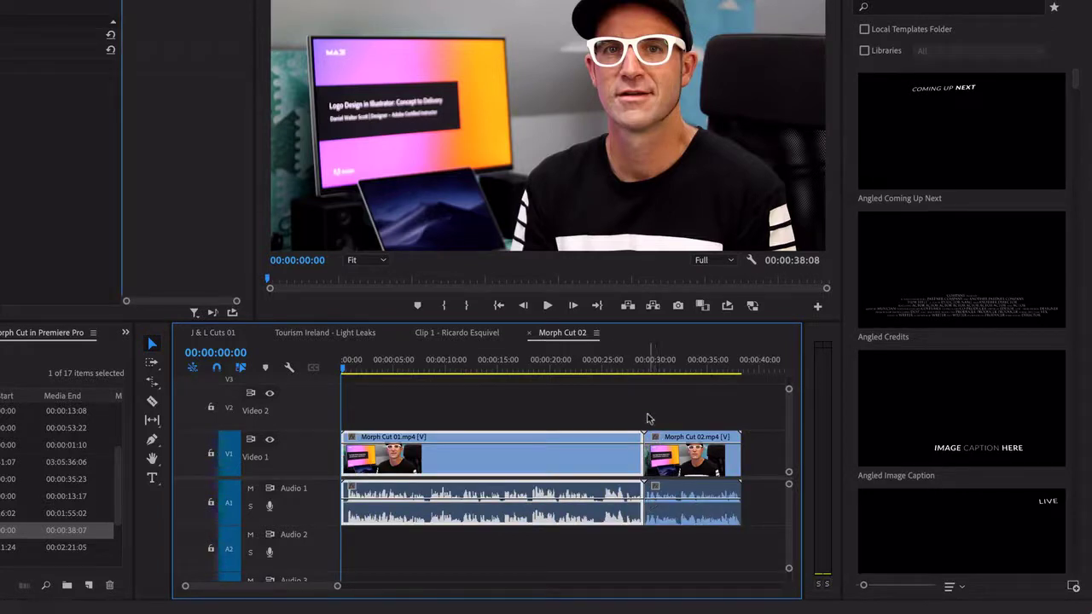
drag(637, 452, 668, 452)
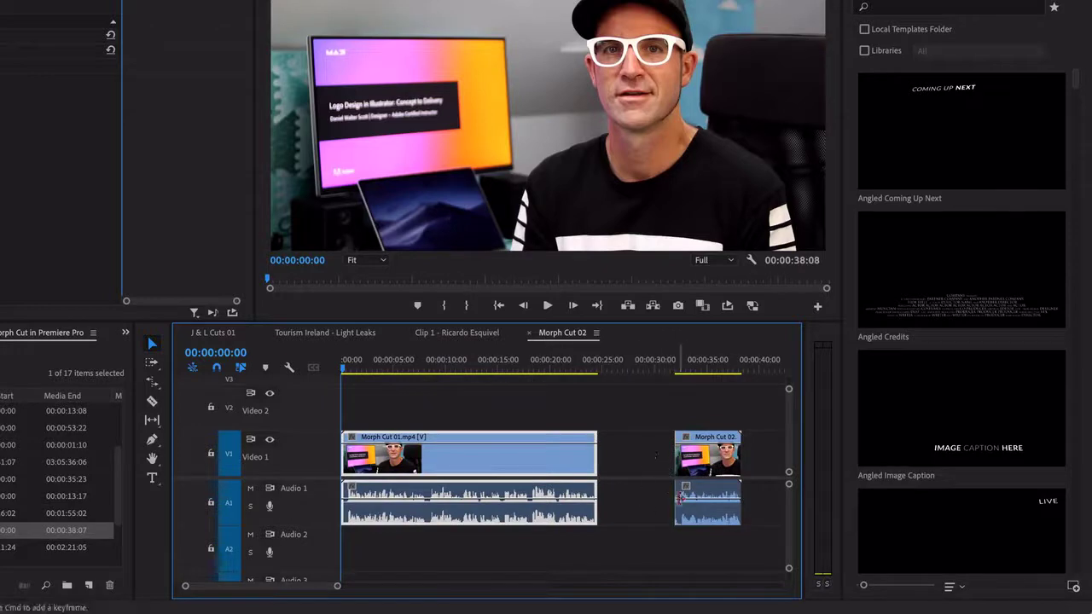
drag(597, 452, 643, 452)
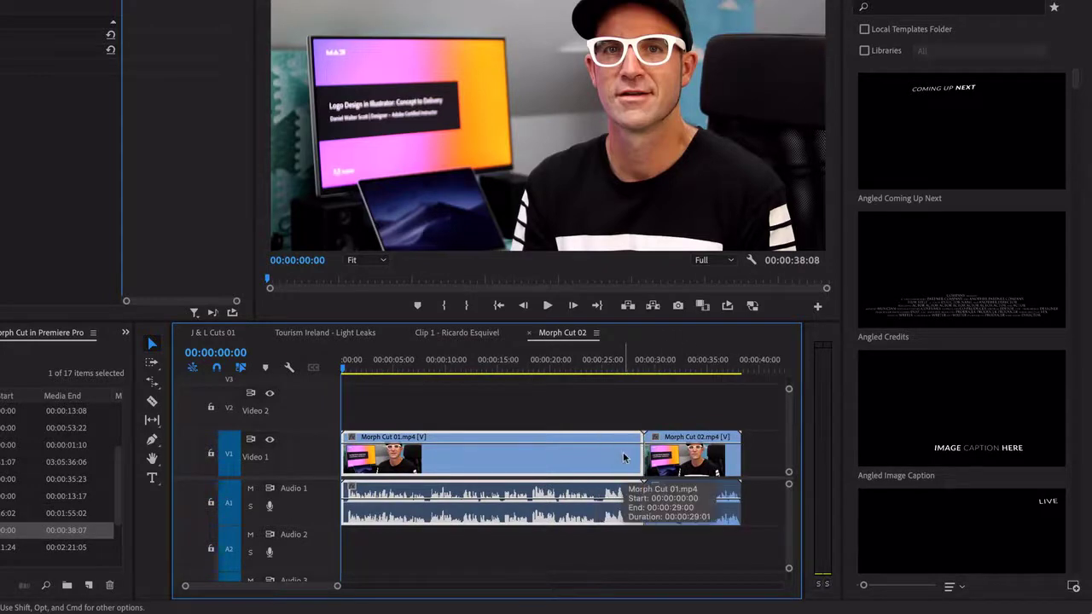
click(570, 365)
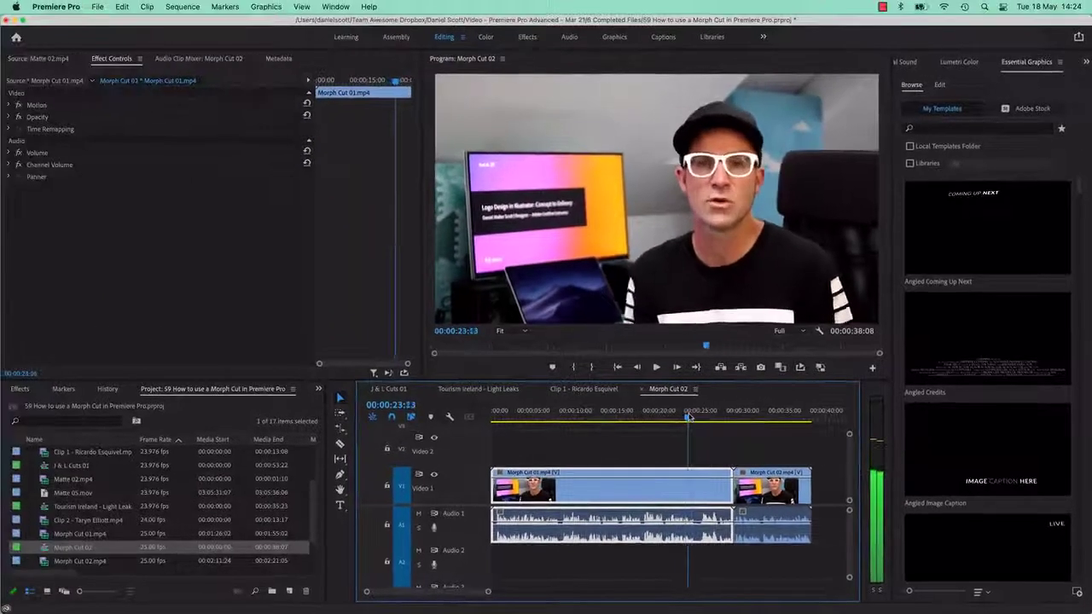
Step: Ripple-trim Morph Cut 01's end at 00:00:23:21, shortening the sequence to 33:22, and review the edit
click(653, 412)
key(space)
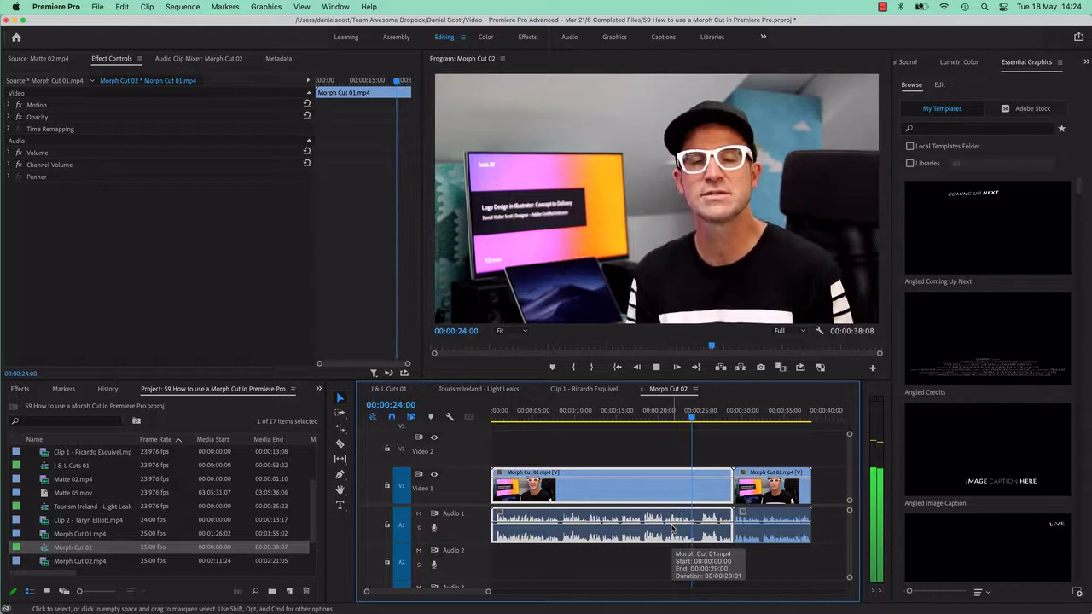
key(space)
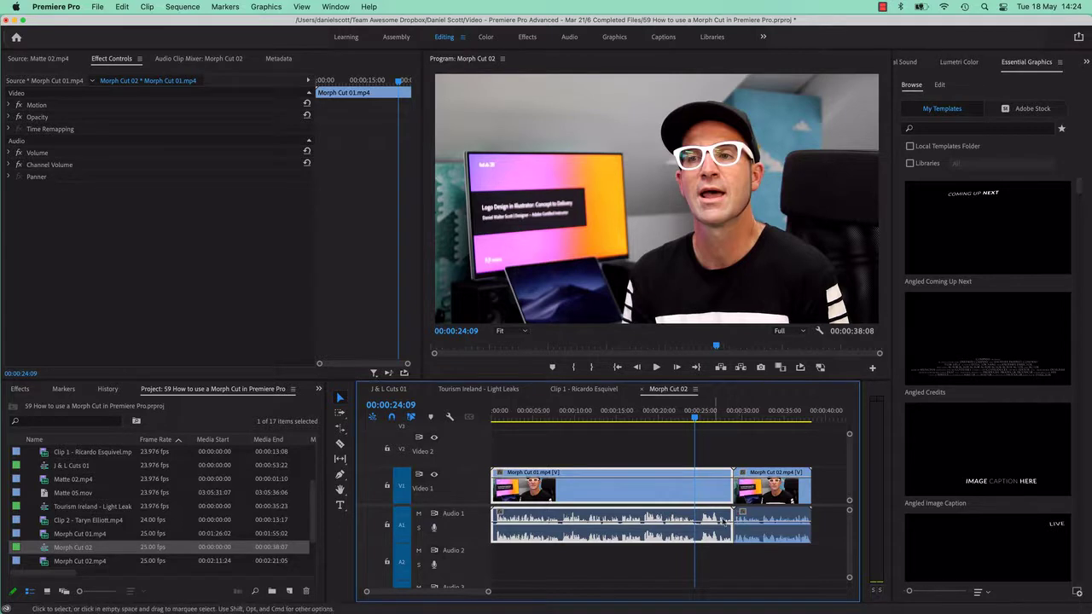
key(space)
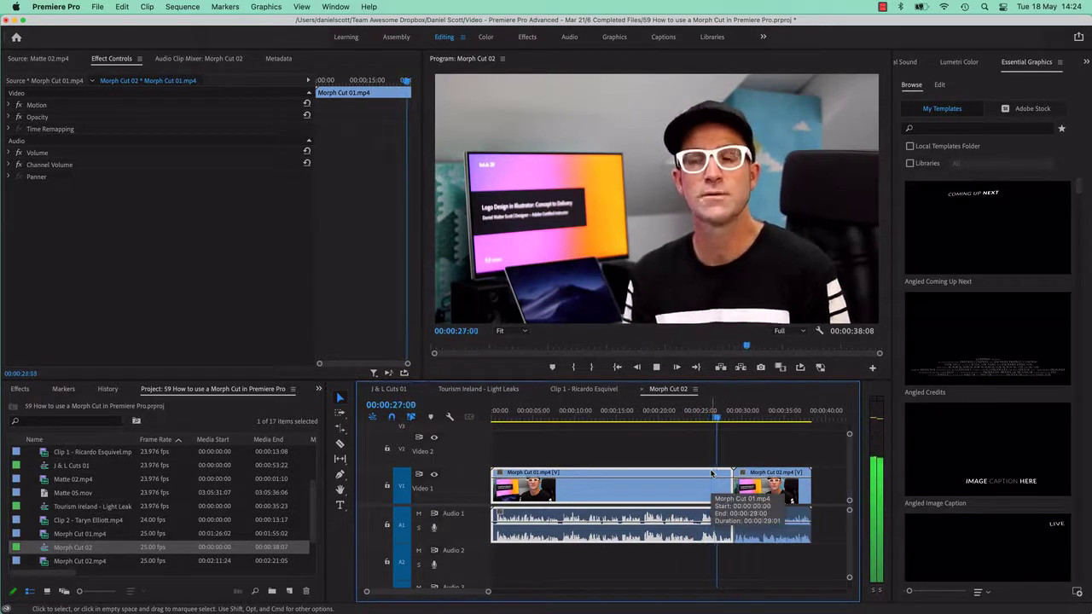
drag(720, 417, 697, 417)
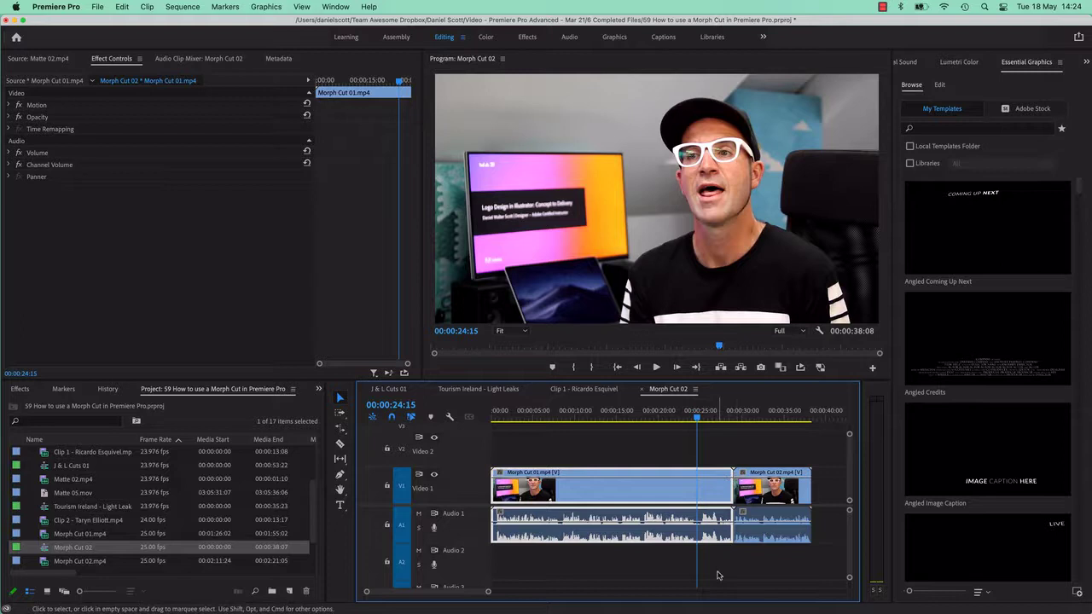
key(w)
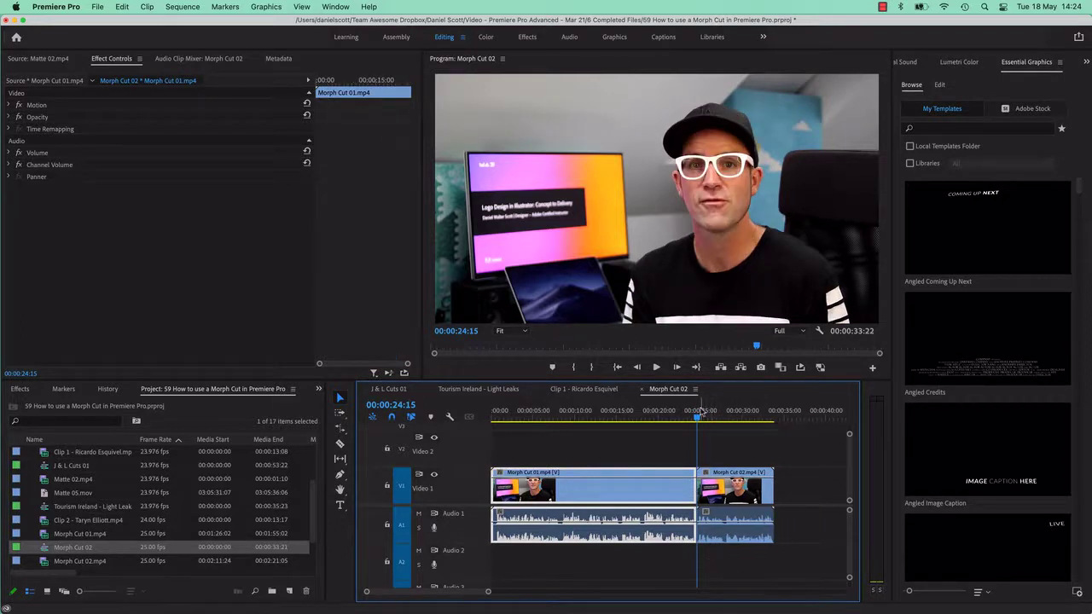
click(668, 417)
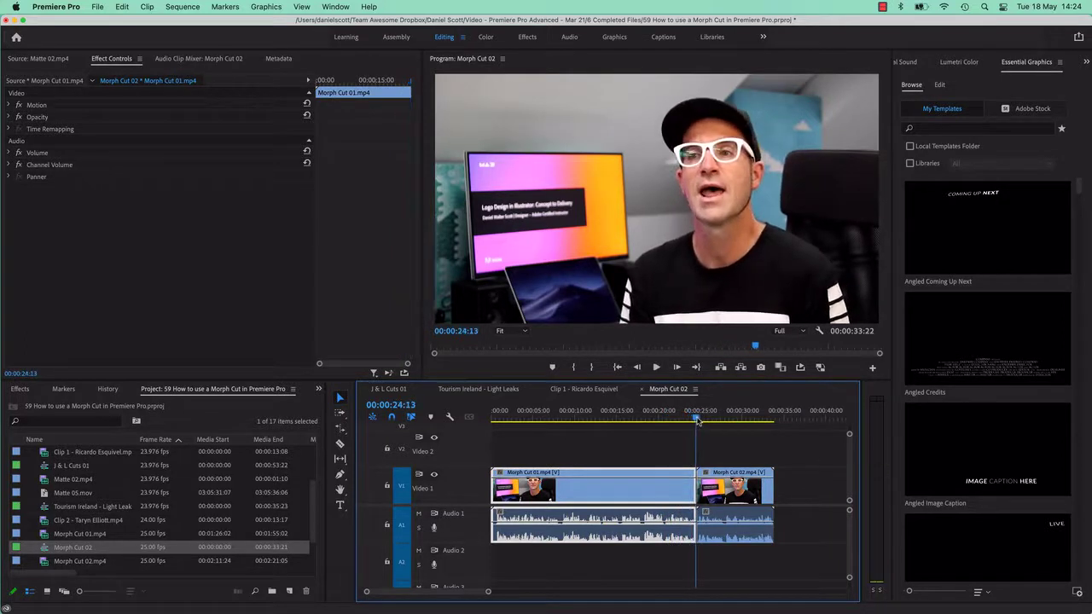
drag(697, 421, 718, 423)
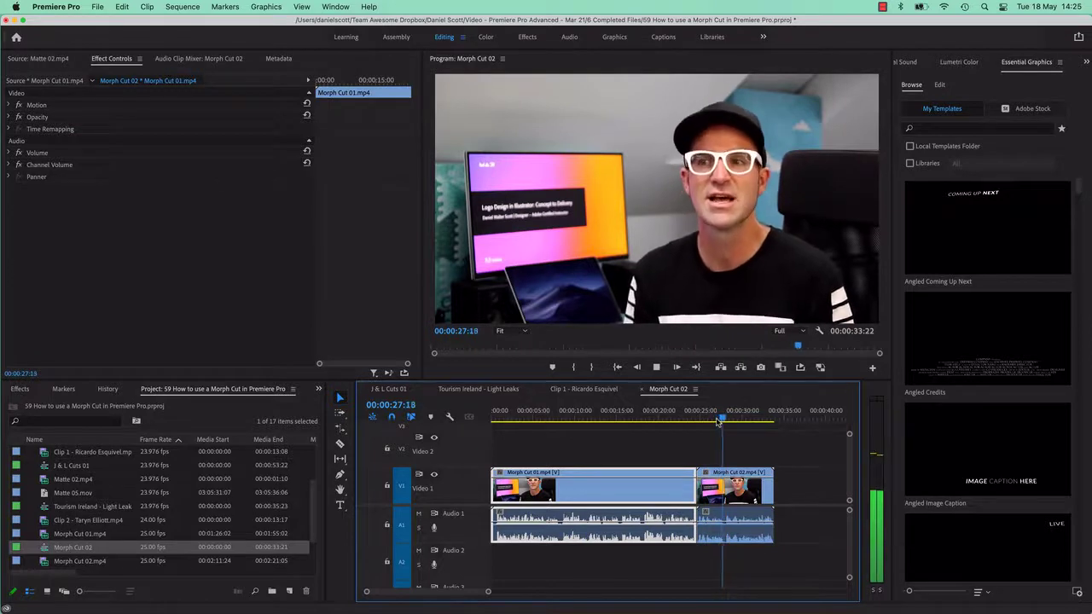
key(space)
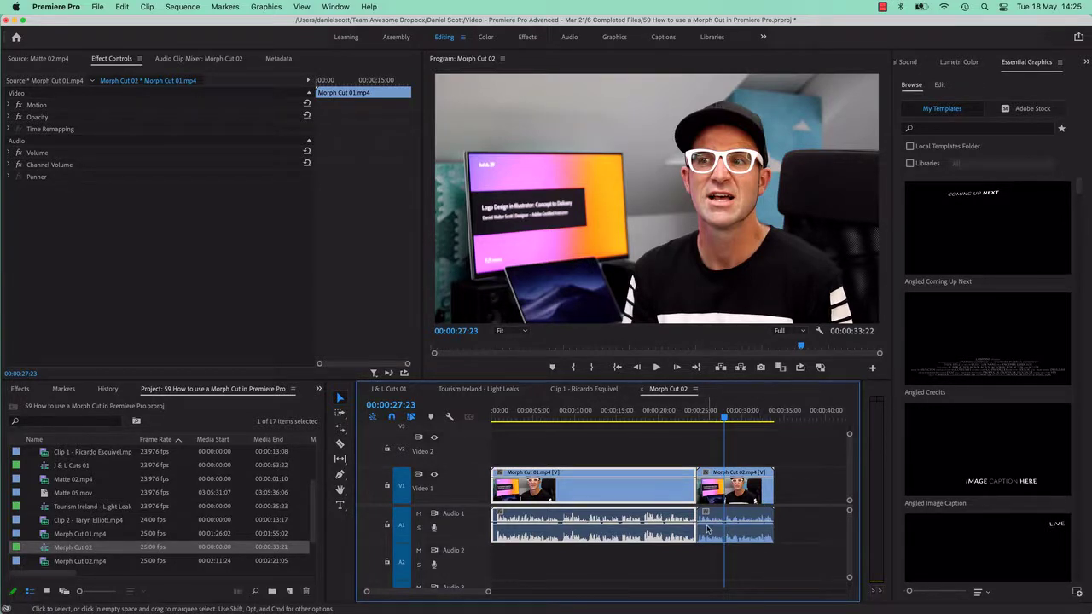
Step: Save the project and ripple-trim Morph Cut 02's start to the playhead, shortening the sequence to 30:13
key(super+s)
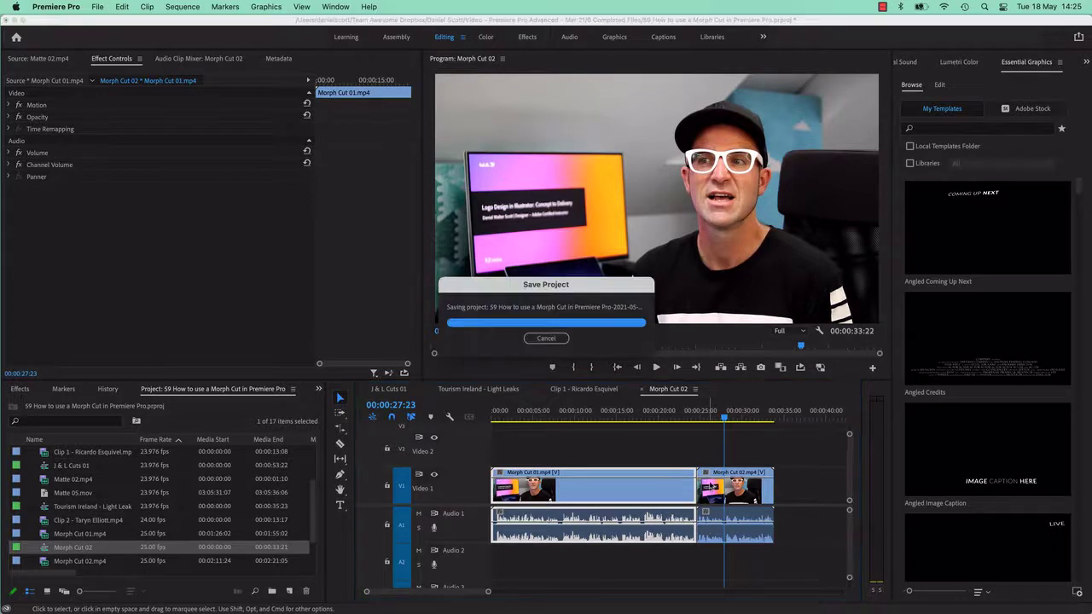
click(711, 502)
key(q)
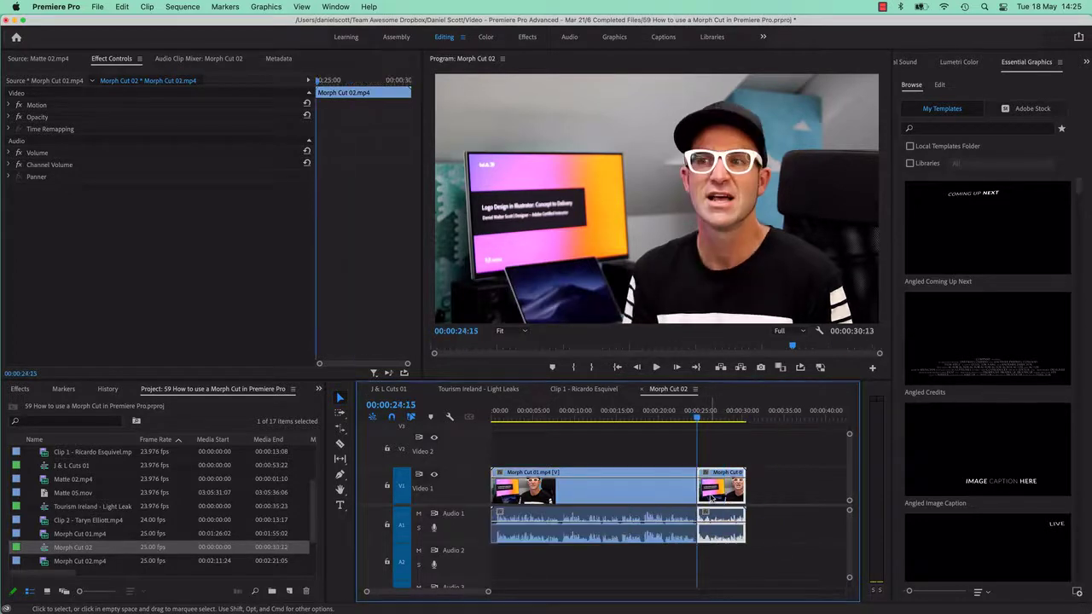
Step: Replay the new jump cut and park the playhead just before the edit point
key(shift+k)
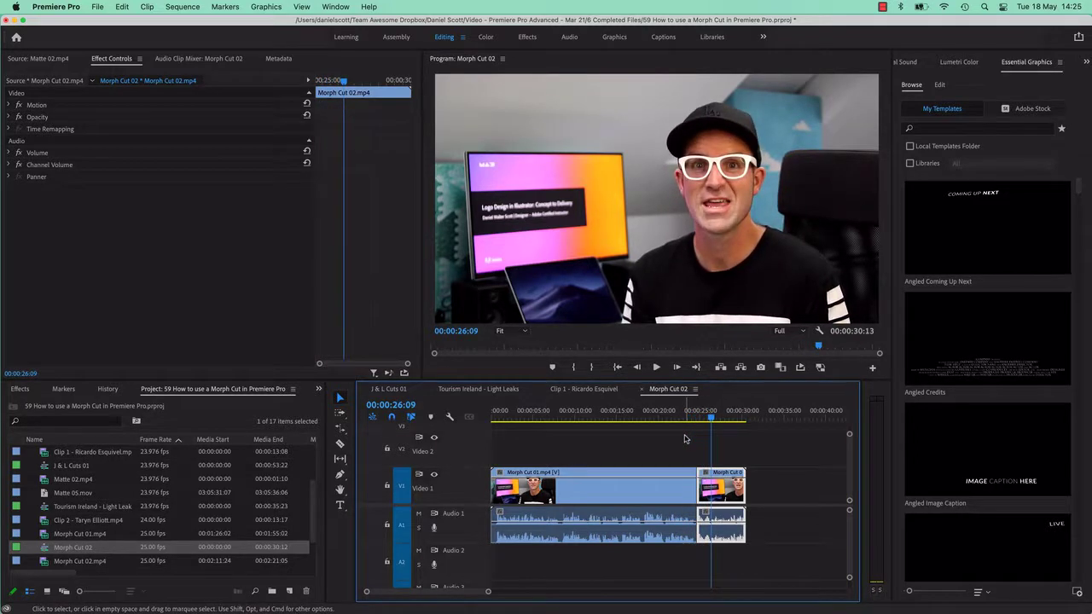
key(shift+k)
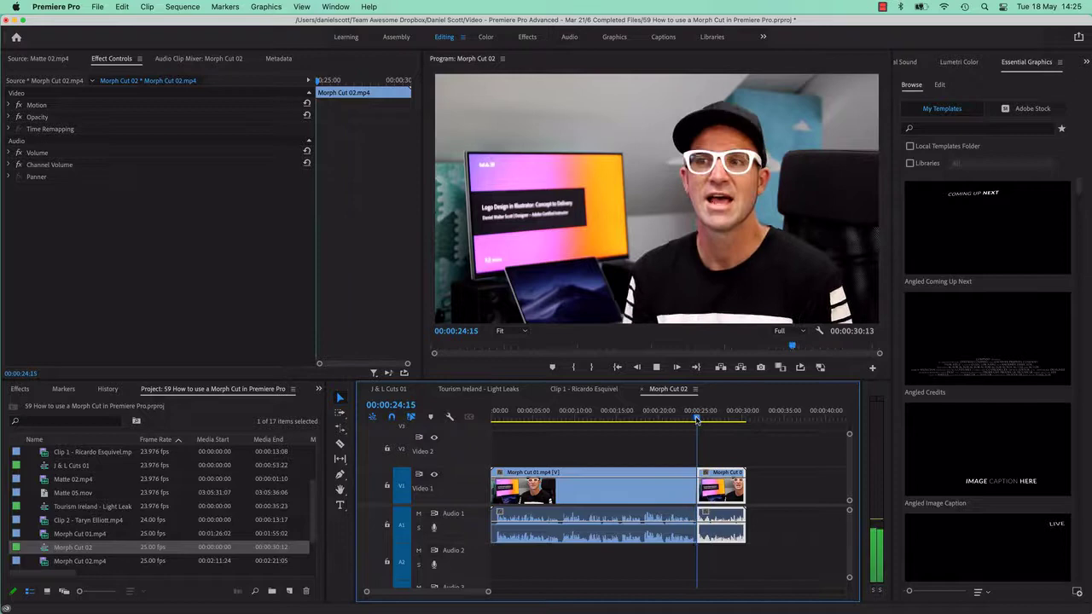
click(692, 418)
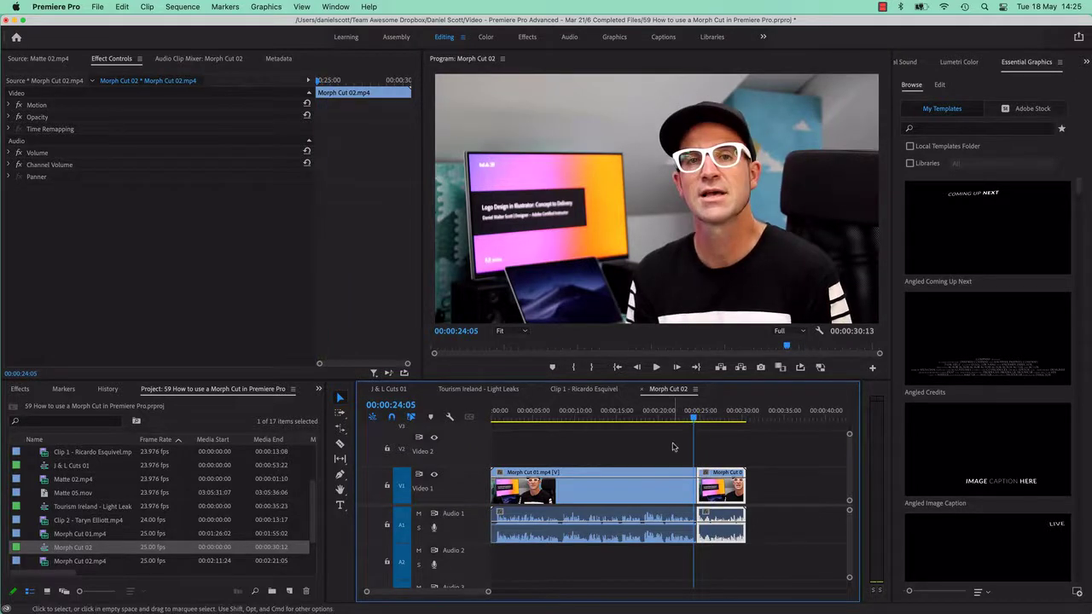
drag(693, 418, 682, 418)
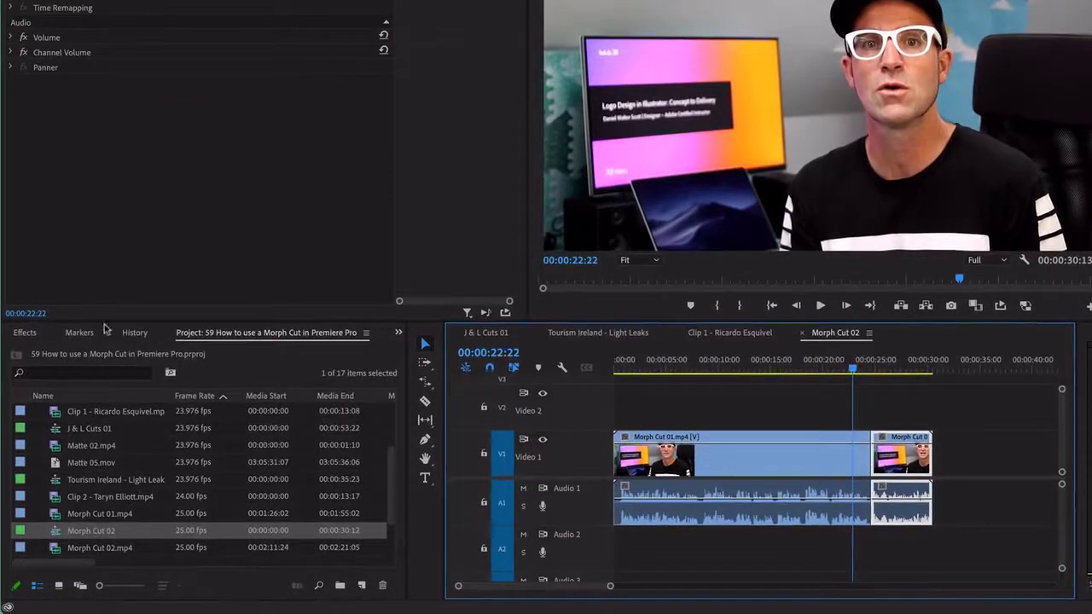
Step: Search 'morp' in Effects, drop Morph Cut on the Morph Cut 01/02 join, and select it
click(18, 333)
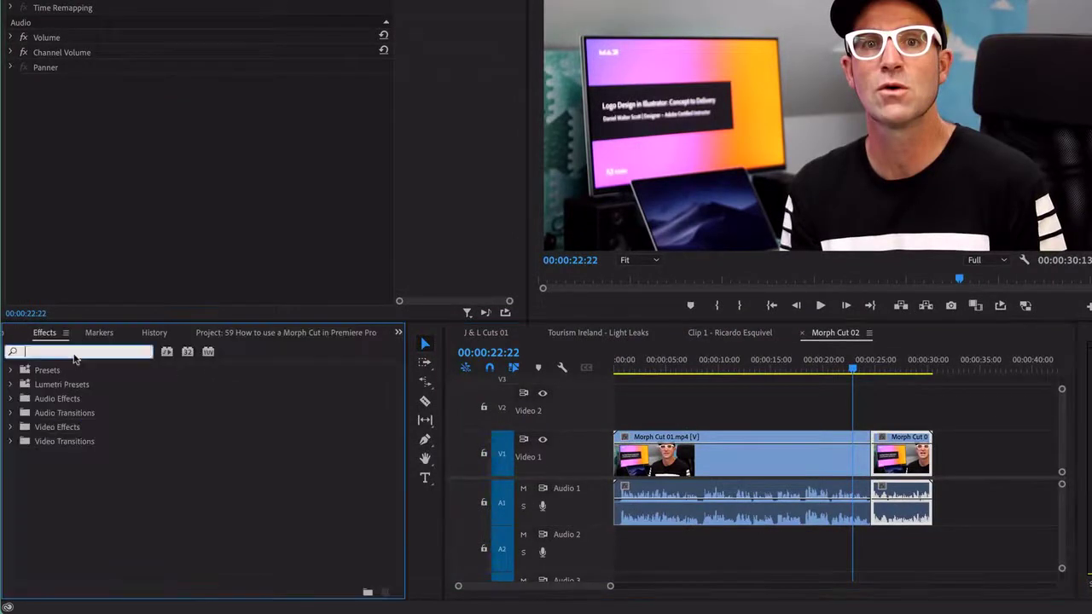
text(morph)
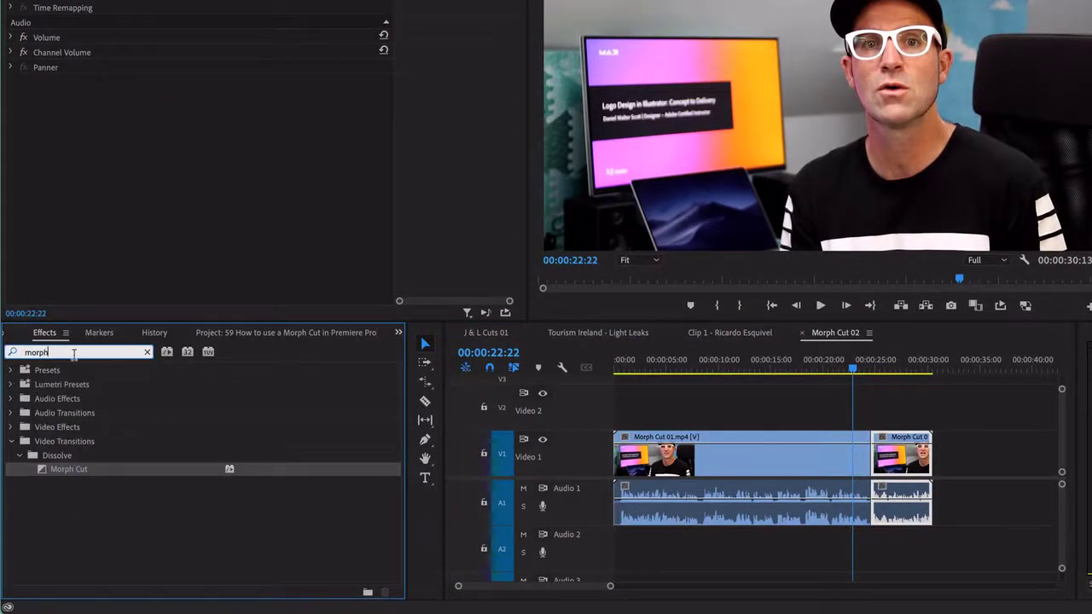
mouse_move(45, 469)
mouse_down()
mouse_move(755, 414)
mouse_move(877, 466)
mouse_up()
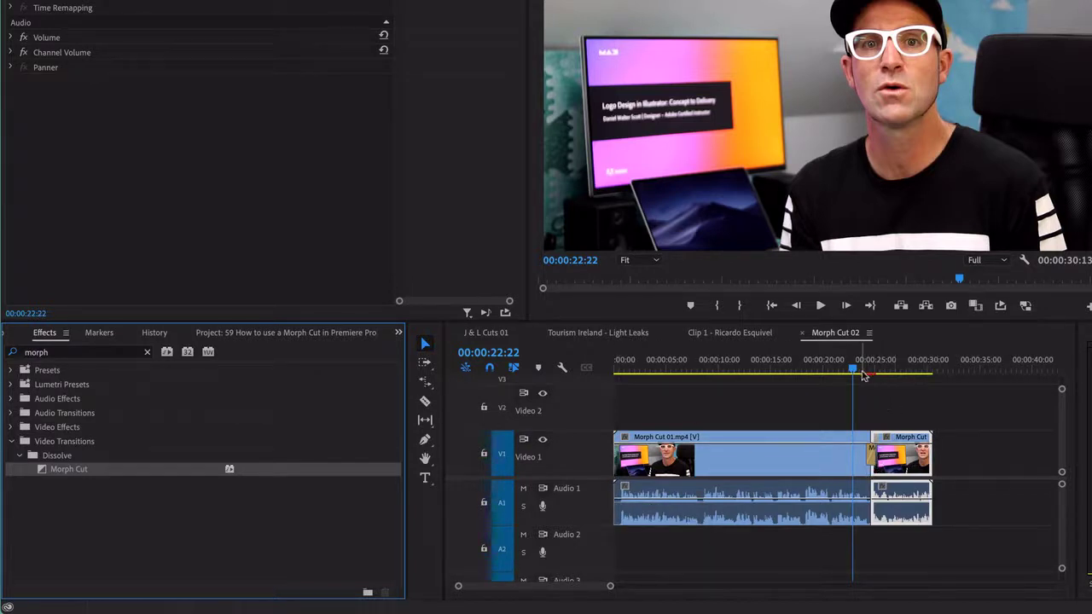
key(space)
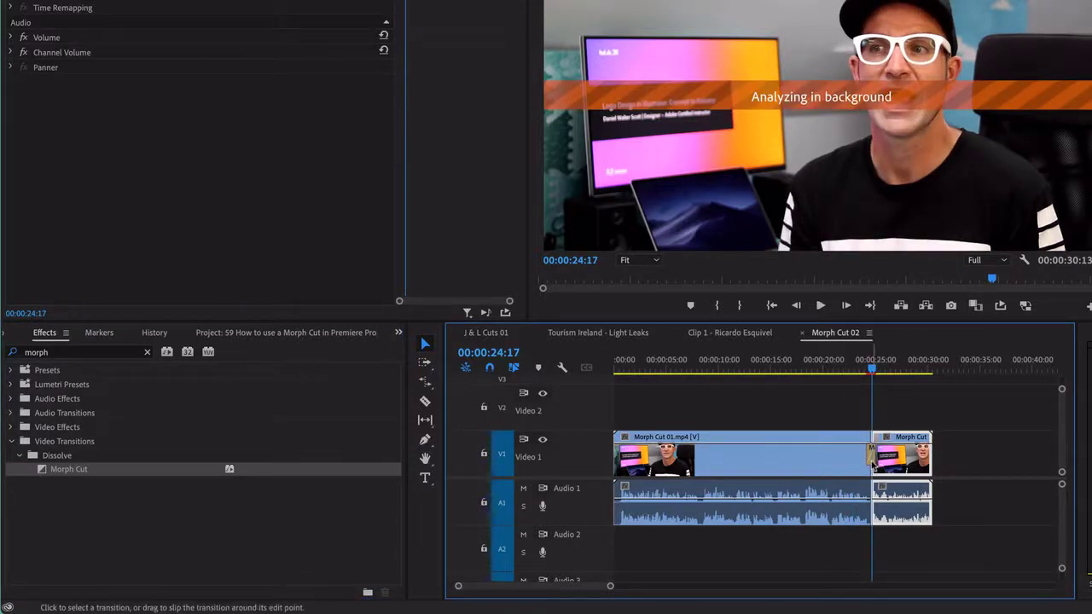
click(870, 461)
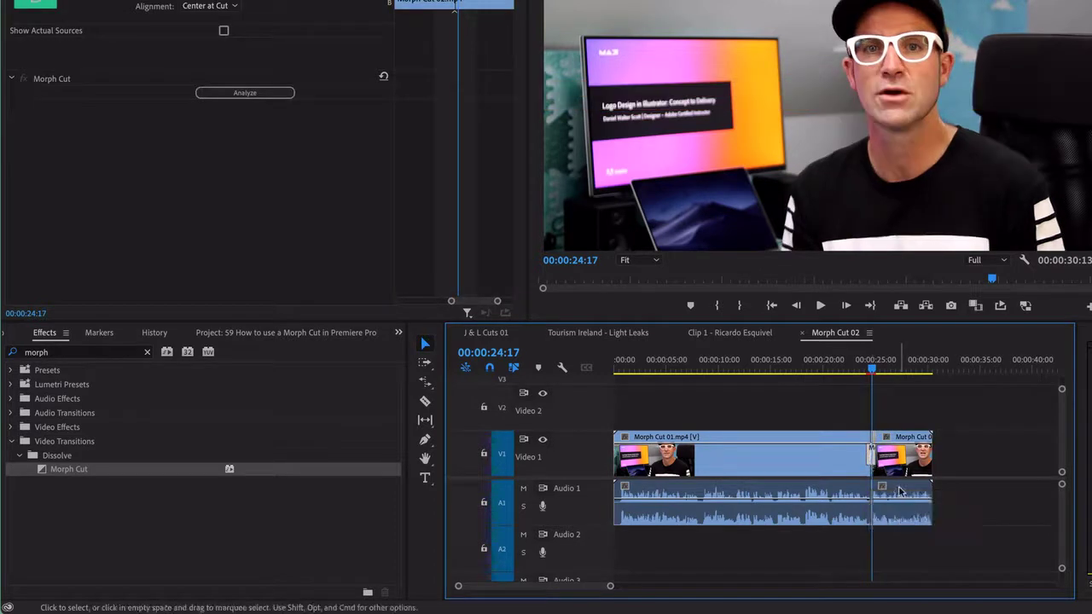
Step: Scrub and play through the Morph Cut, then render its preview from 23:11
click(871, 372)
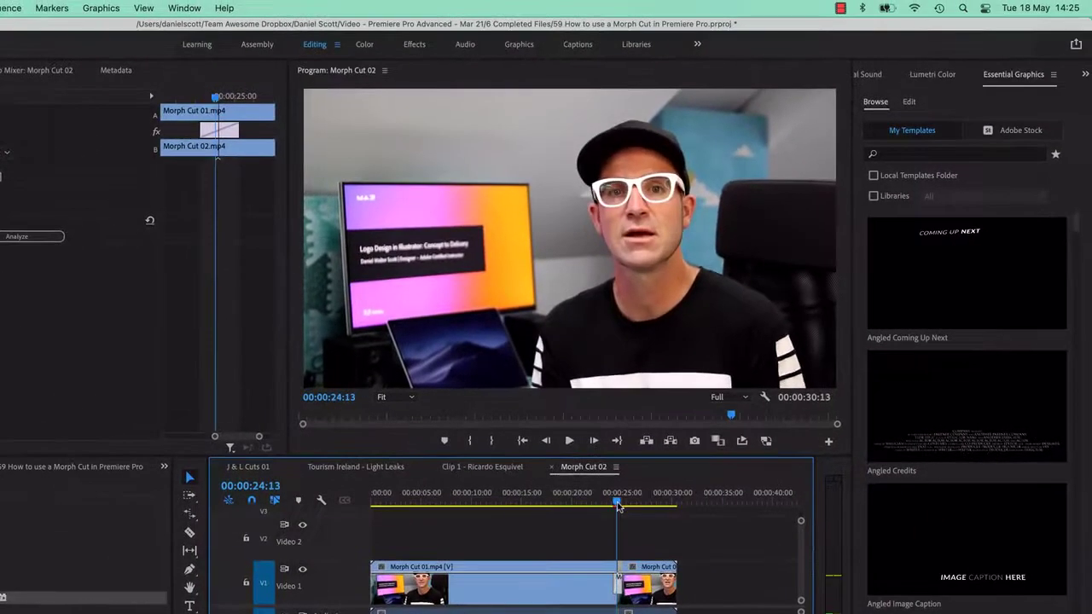
mouse_move(618, 505)
mouse_down()
mouse_move(643, 509)
mouse_move(608, 509)
mouse_up()
key(space)
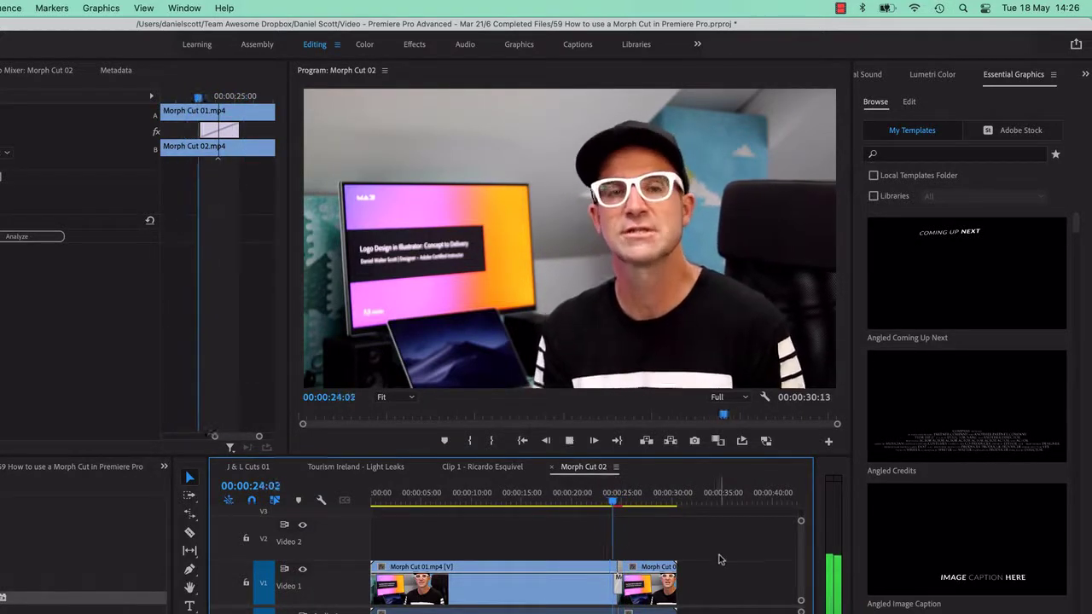
key(space)
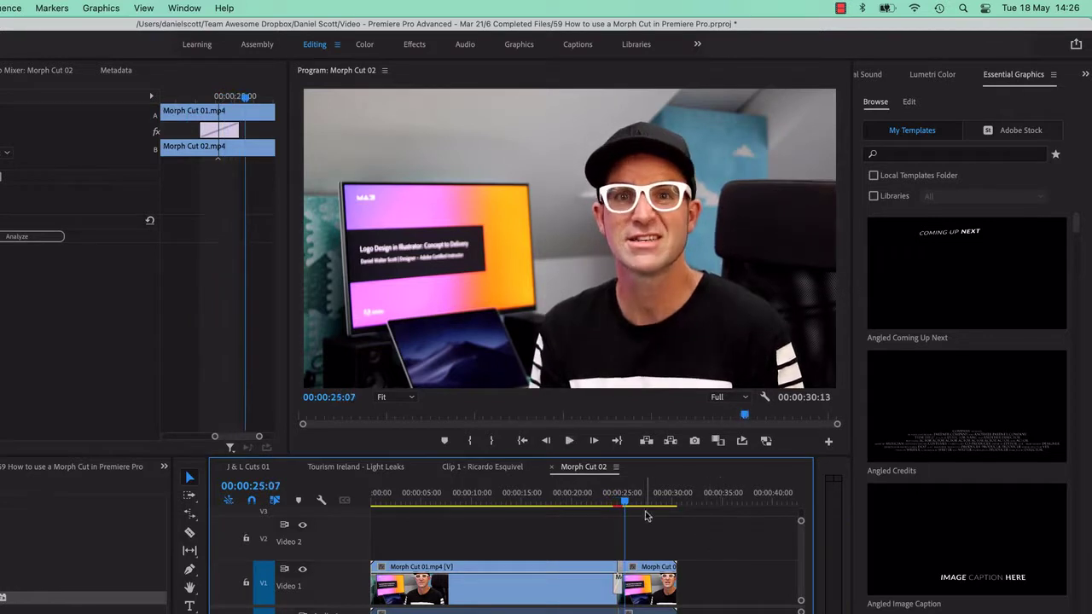
click(605, 504)
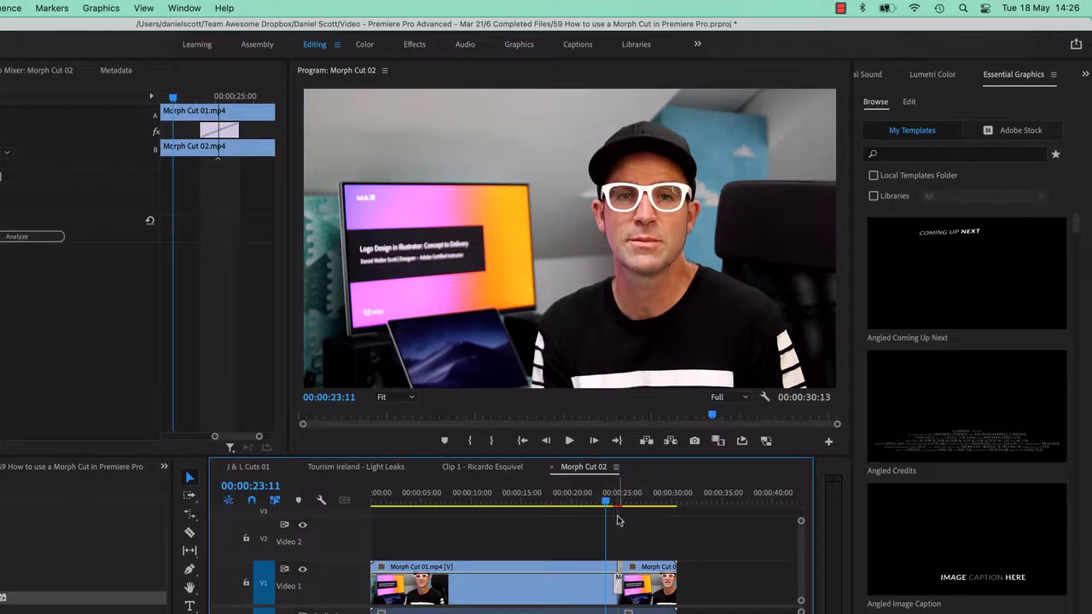
key(Return)
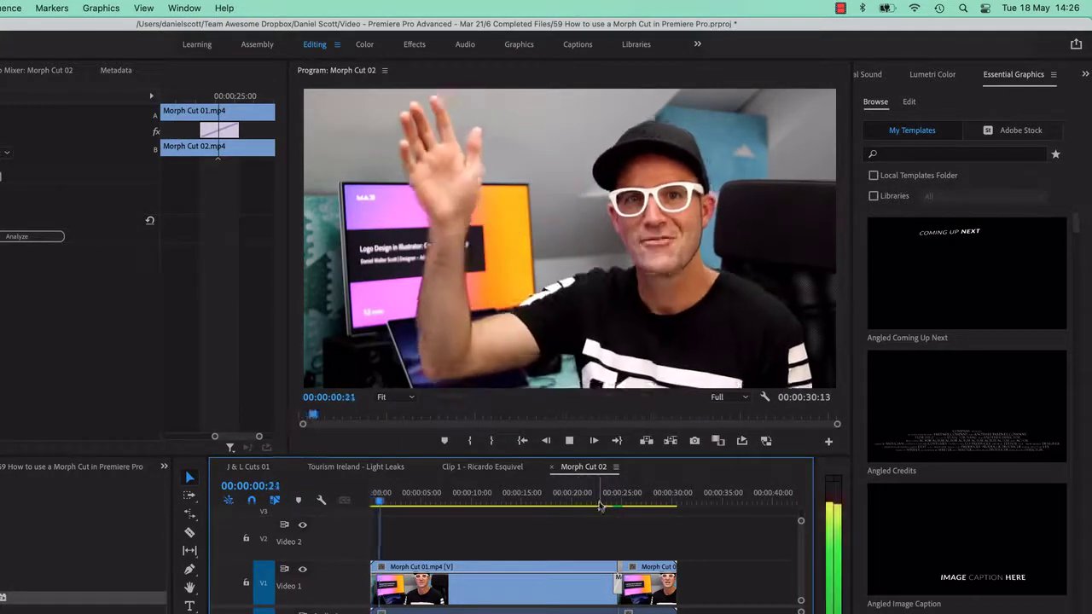
Step: Set an In point at 23:13 and an Out point at 25:20, then play that range
click(608, 503)
key(Left)
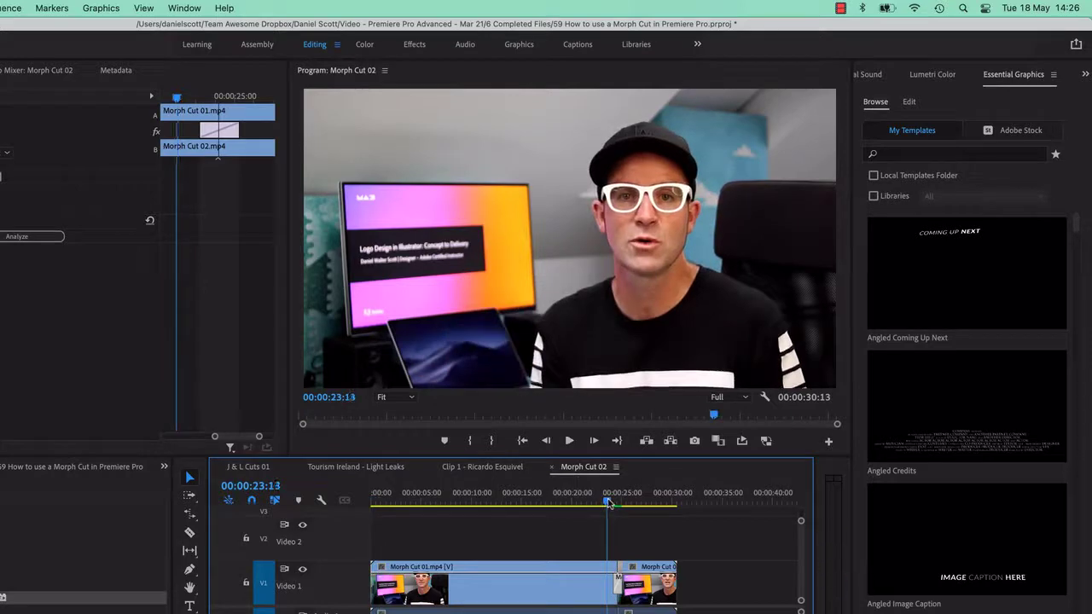
key(i)
drag(608, 503, 633, 499)
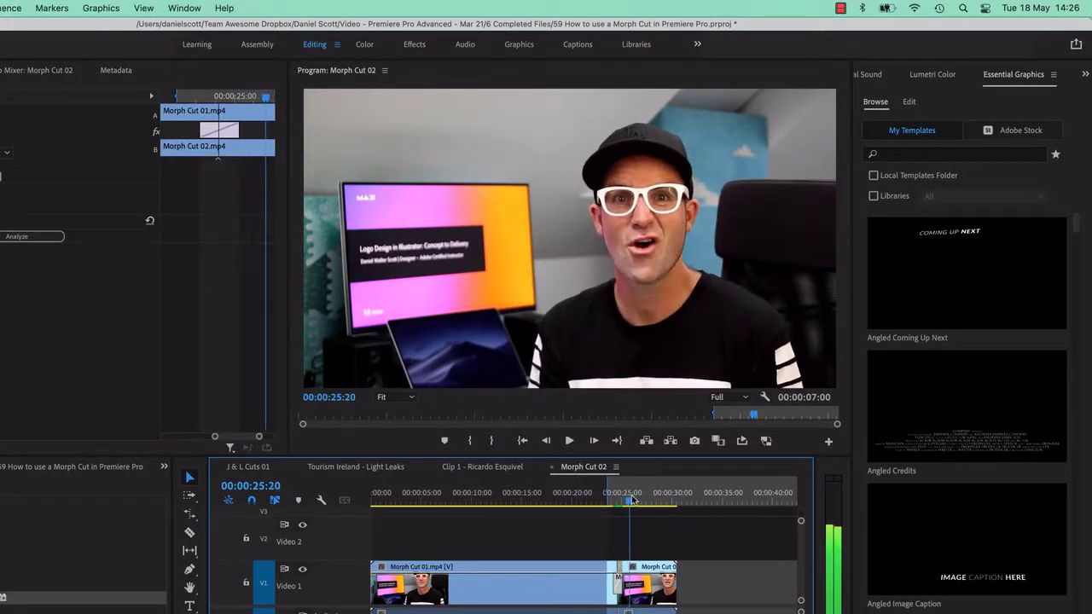
key(o)
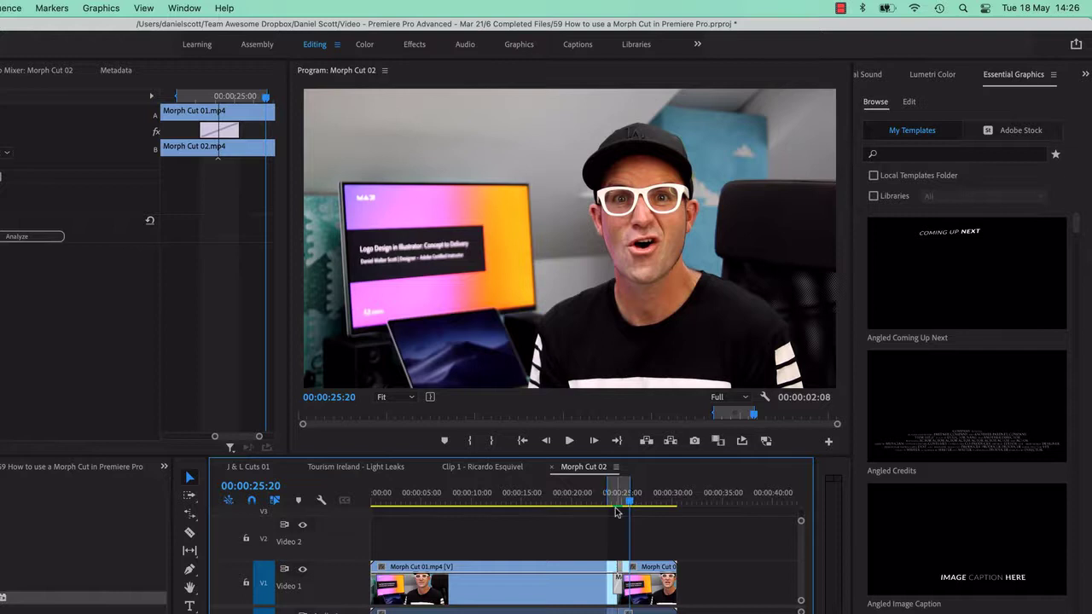
key(ctrl+shift+space)
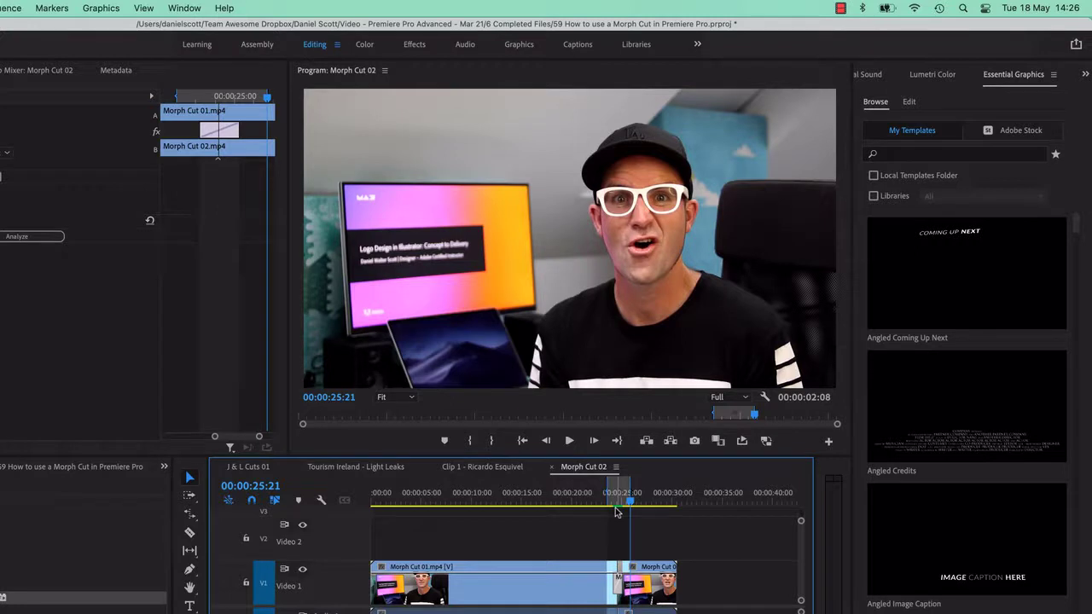
Step: Replay the Morph Cut transition from 23:18 twice
click(611, 503)
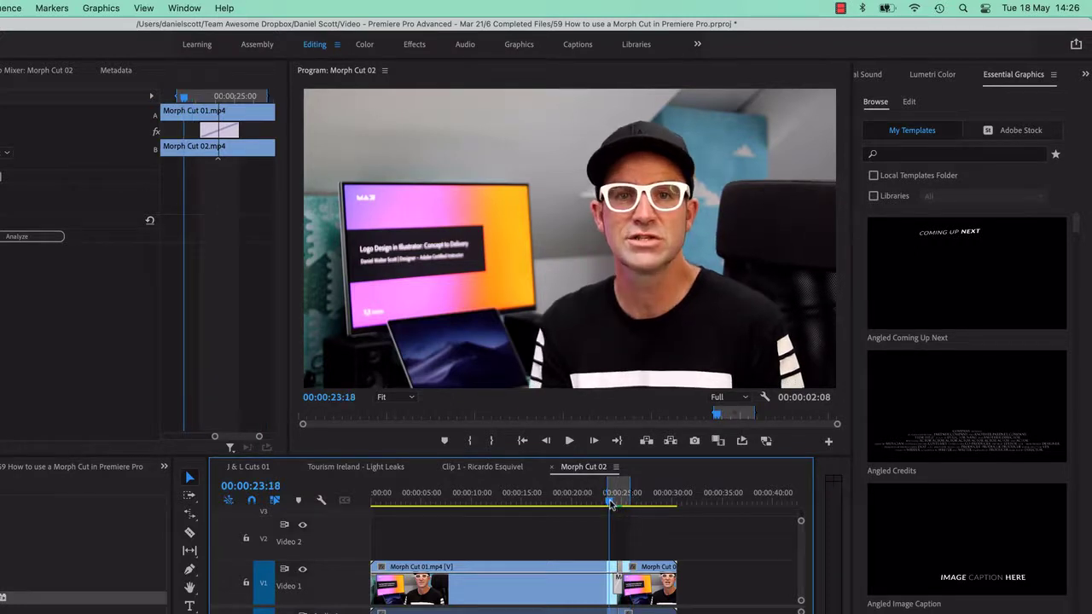
key(space)
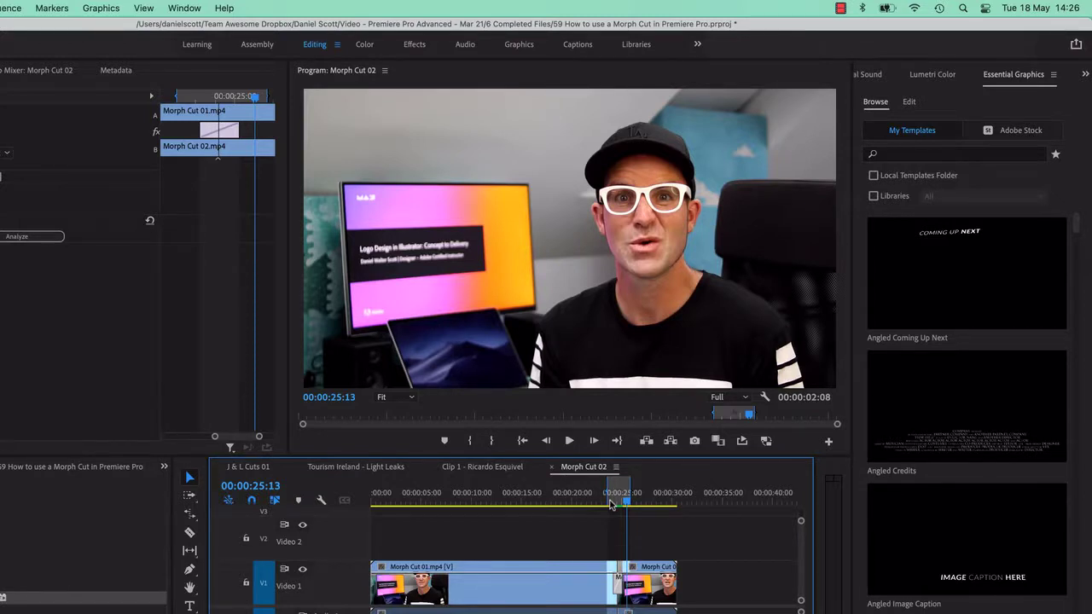
click(609, 503)
key(space)
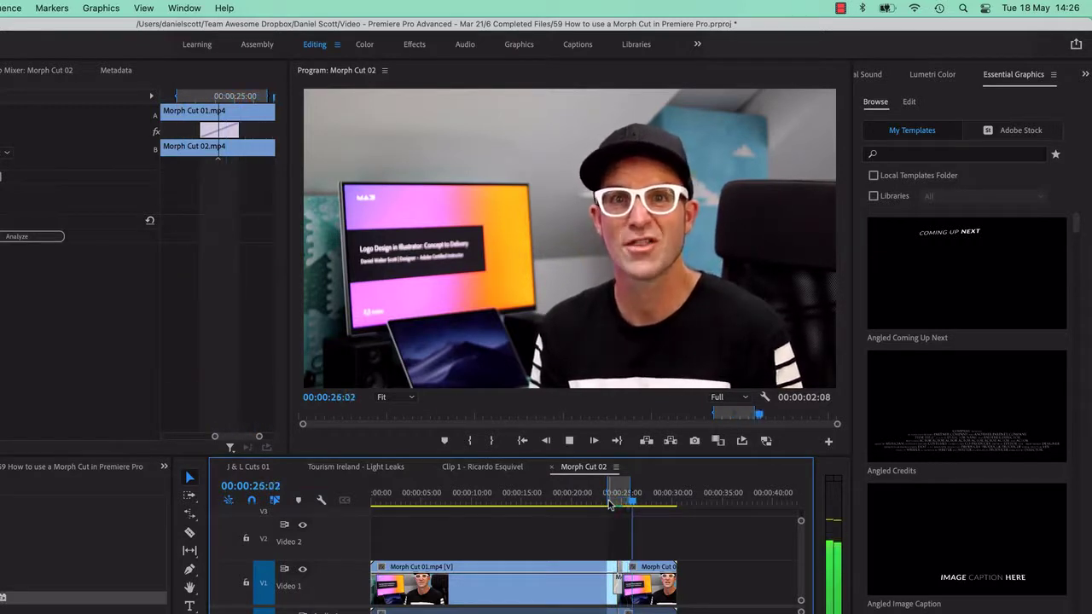
key(space)
Step: Replay the transition from 23:14, then turn on Loop Playback and play it again
click(608, 503)
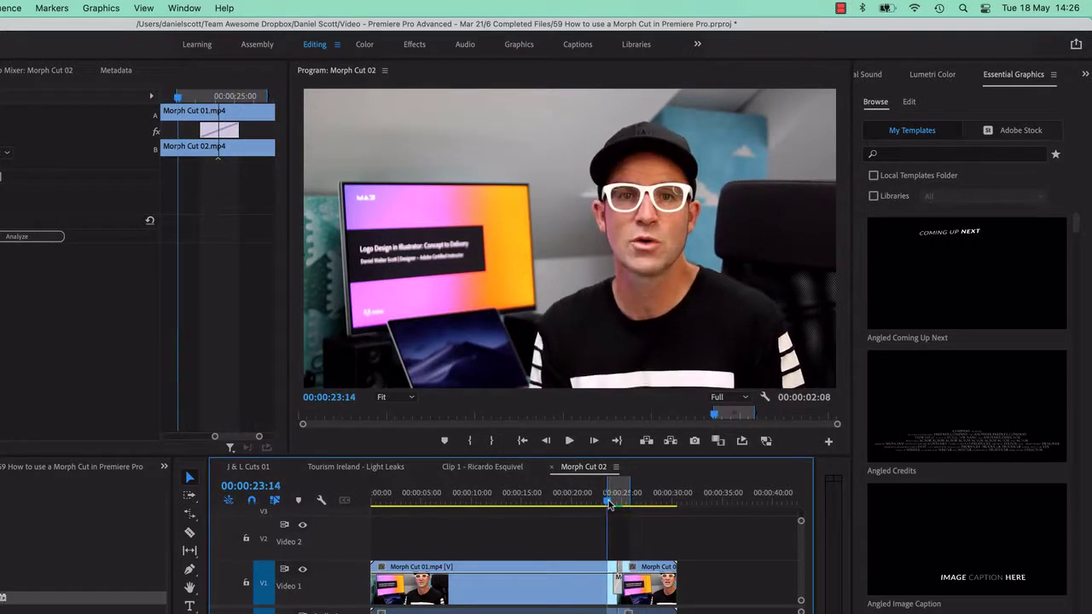
key(space)
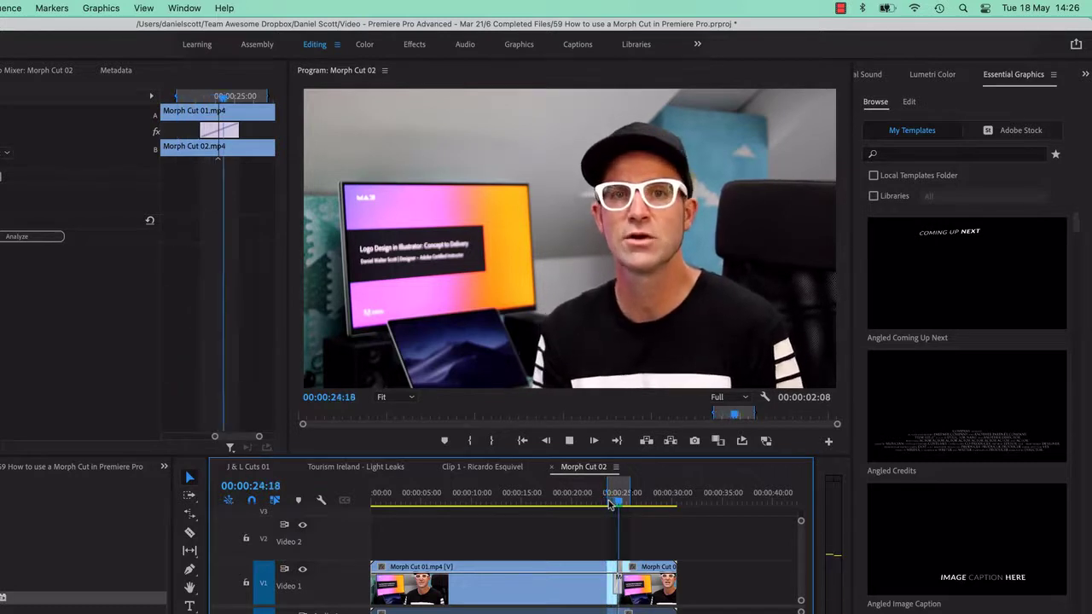
click(608, 503)
key(space)
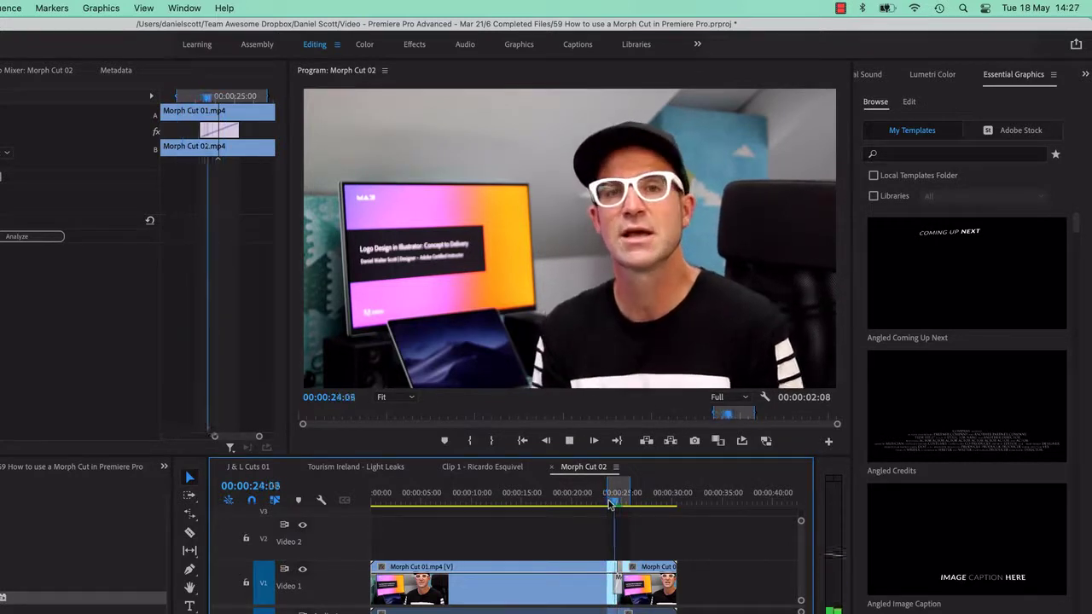
key(space)
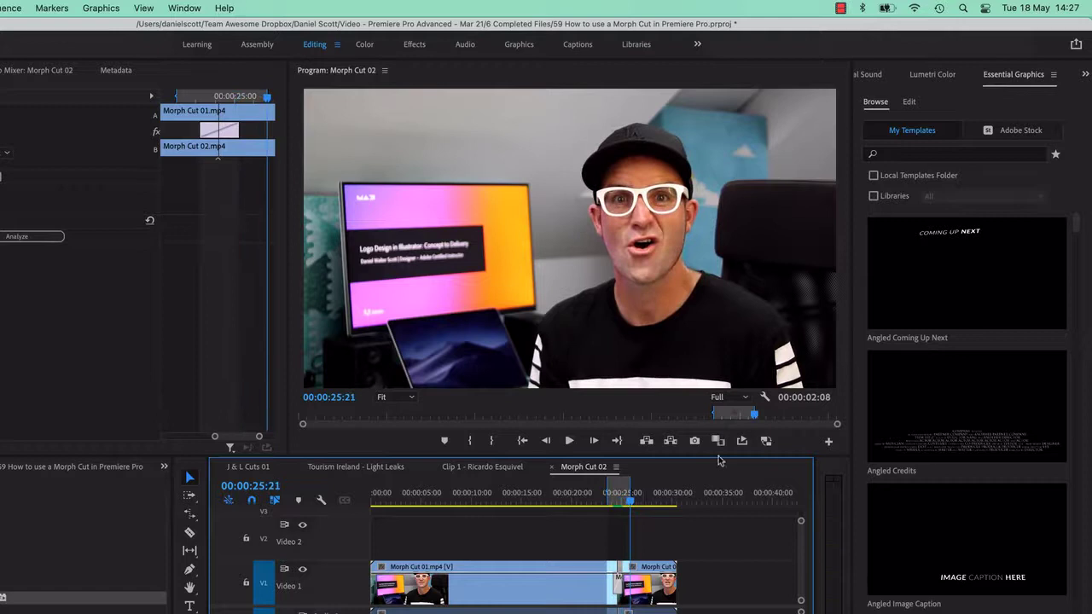
click(740, 441)
key(space)
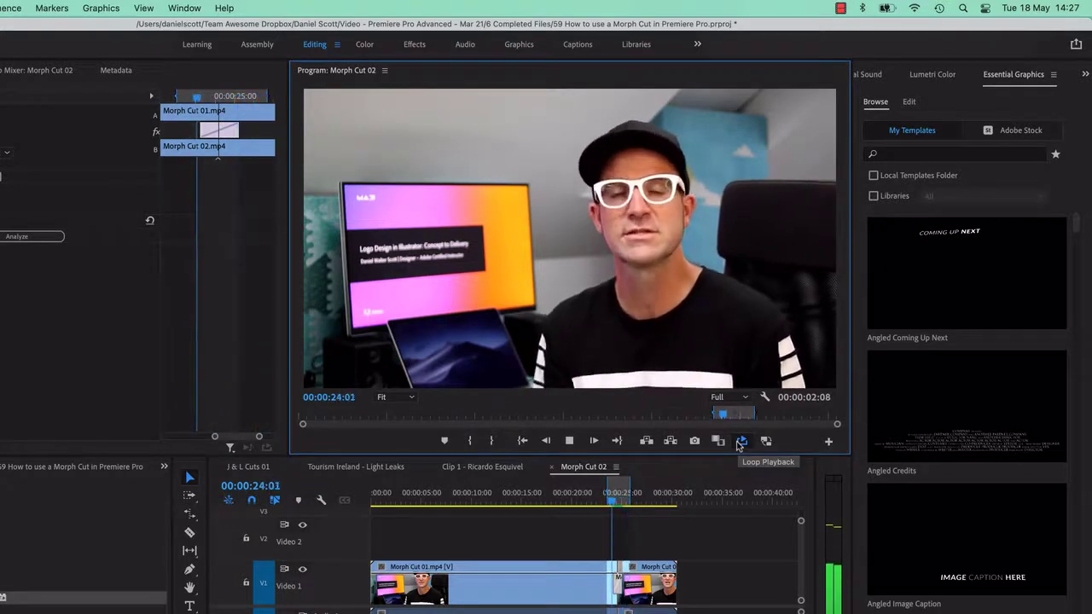
key(space)
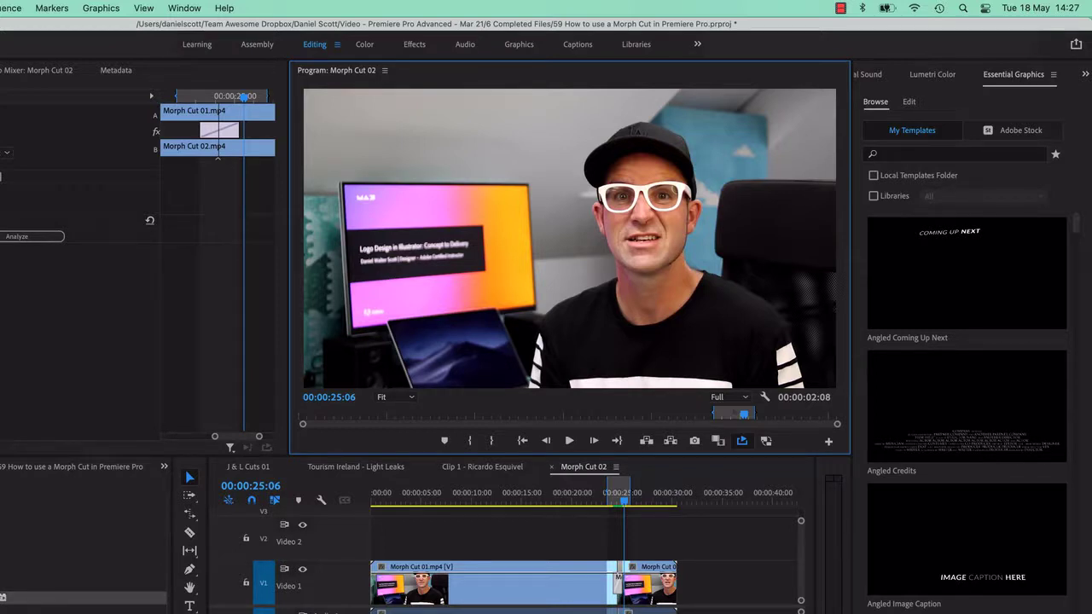
Step: Import C0853.MP4 into the project and create a new C0853 sequence from it
drag(0, 493, 48, 467)
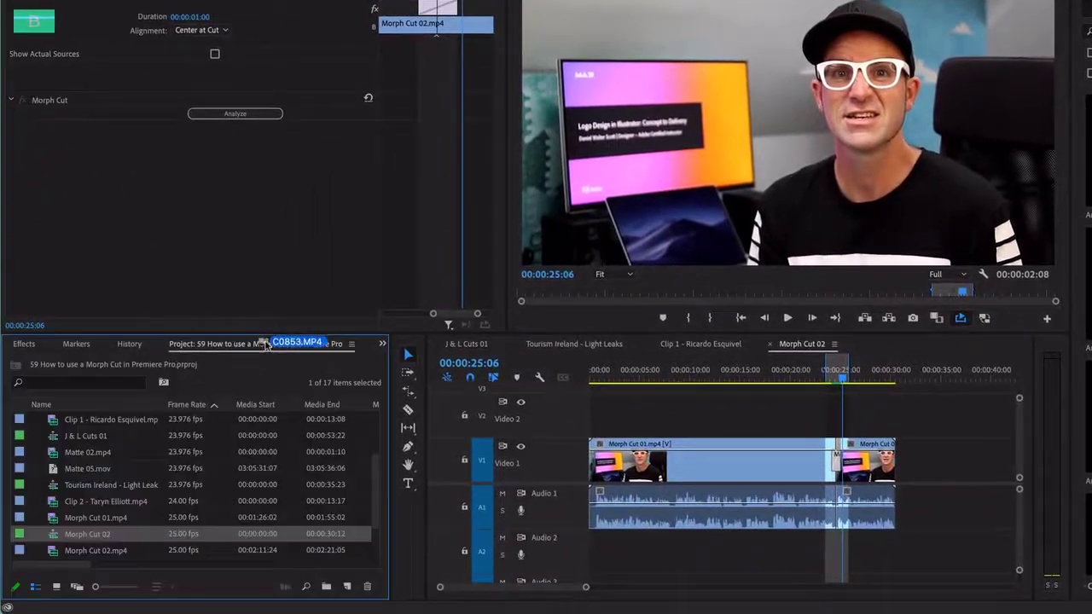
drag(265, 344, 154, 510)
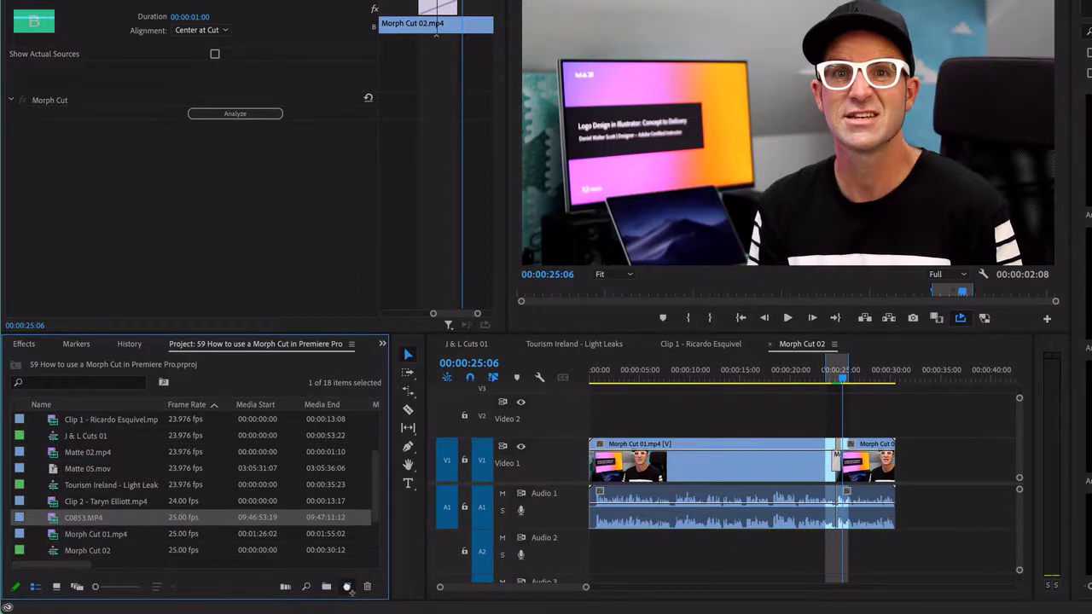
drag(346, 587, 346, 587)
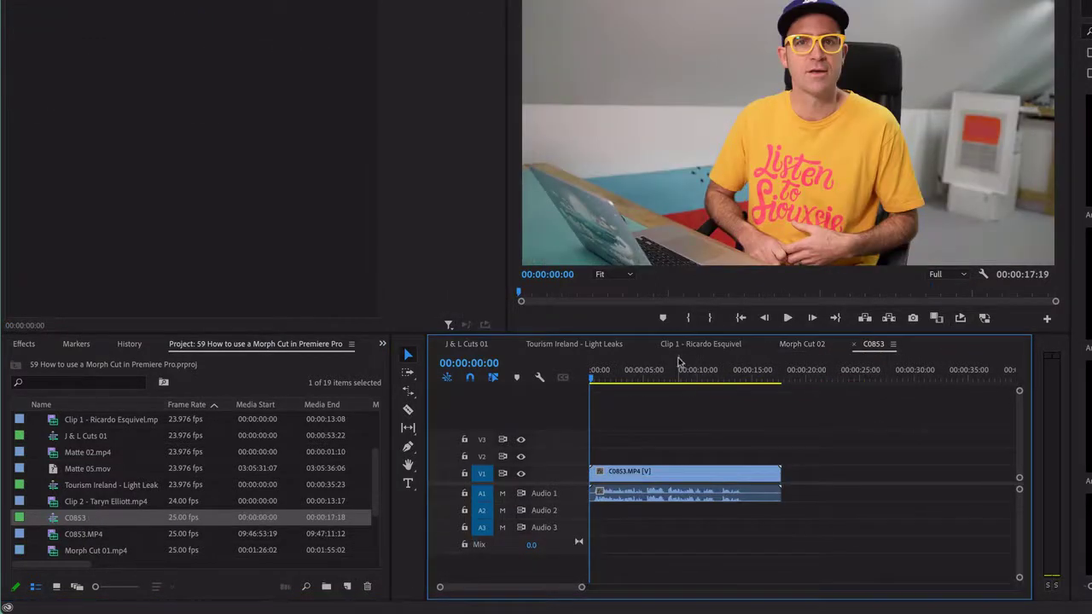
Step: Zoom into the C0853 timeline, play it, and scrub to just before 5 seconds
key(equal)
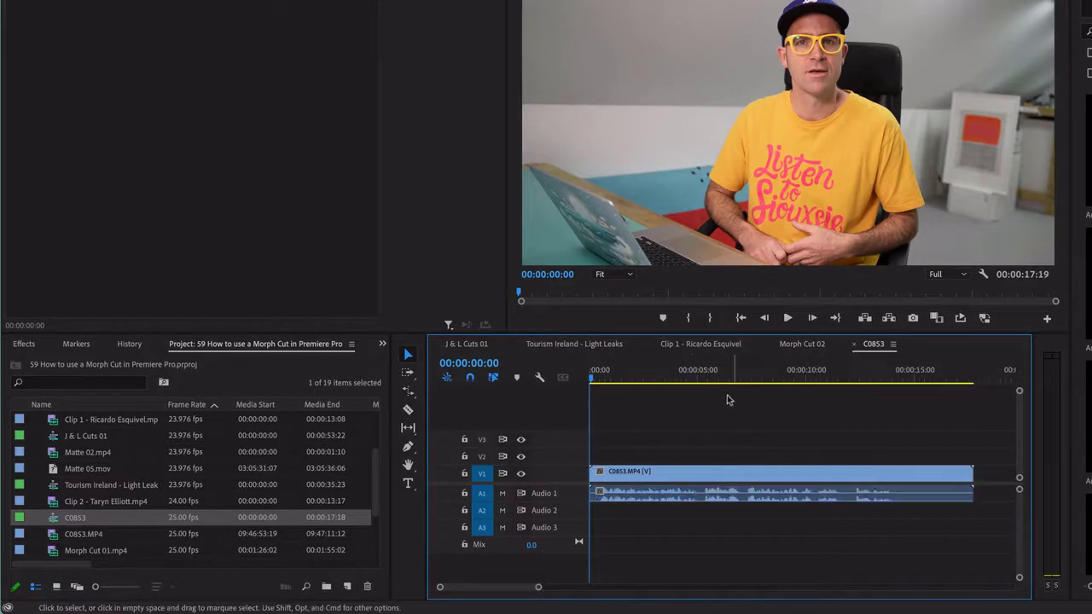
key(space)
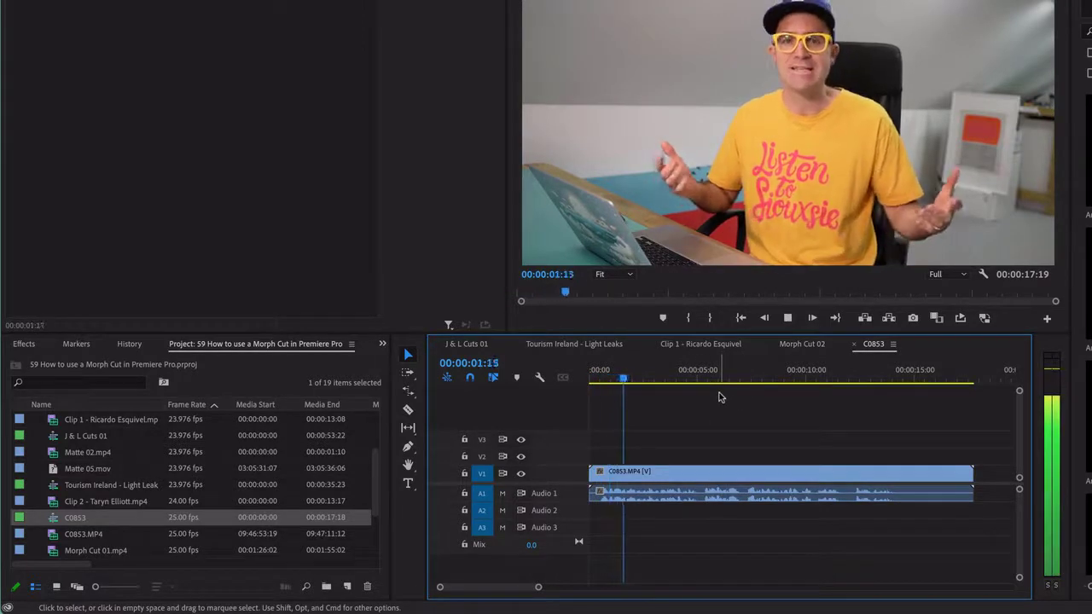
key(space)
drag(696, 379, 699, 378)
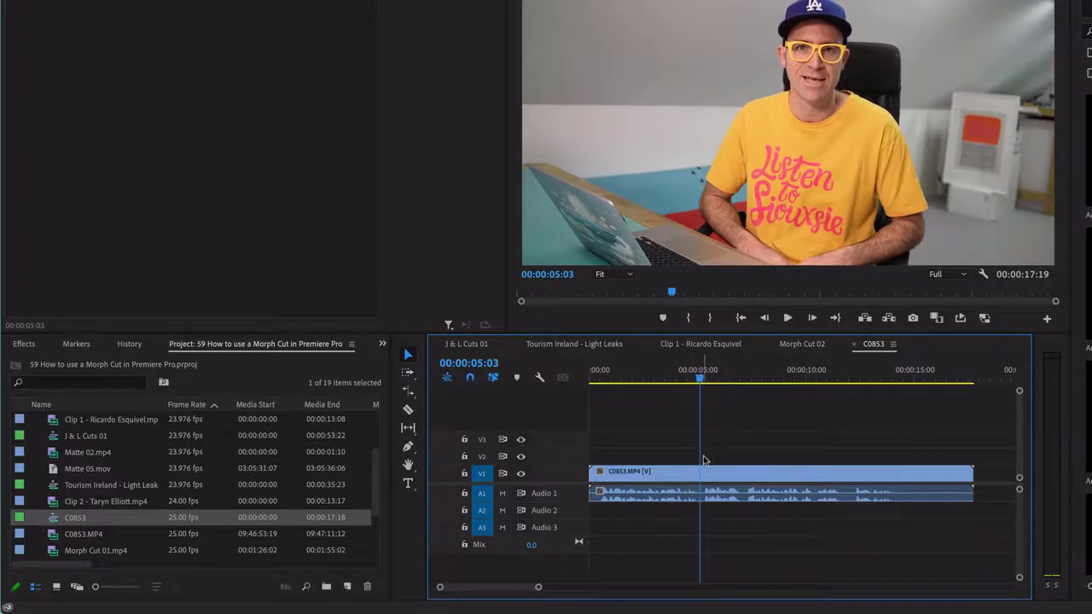
Step: Razor-cut C0853 at 00:00:05:03 and 00:00:07:04 and ripple delete the middle piece
key(c)
click(706, 484)
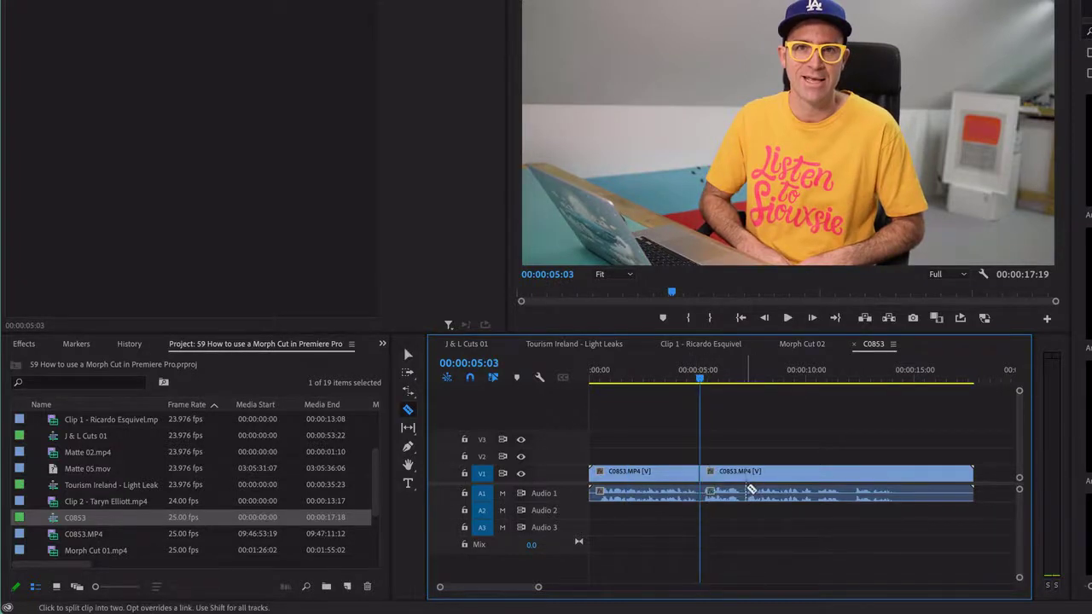
click(747, 493)
key(v)
click(731, 477)
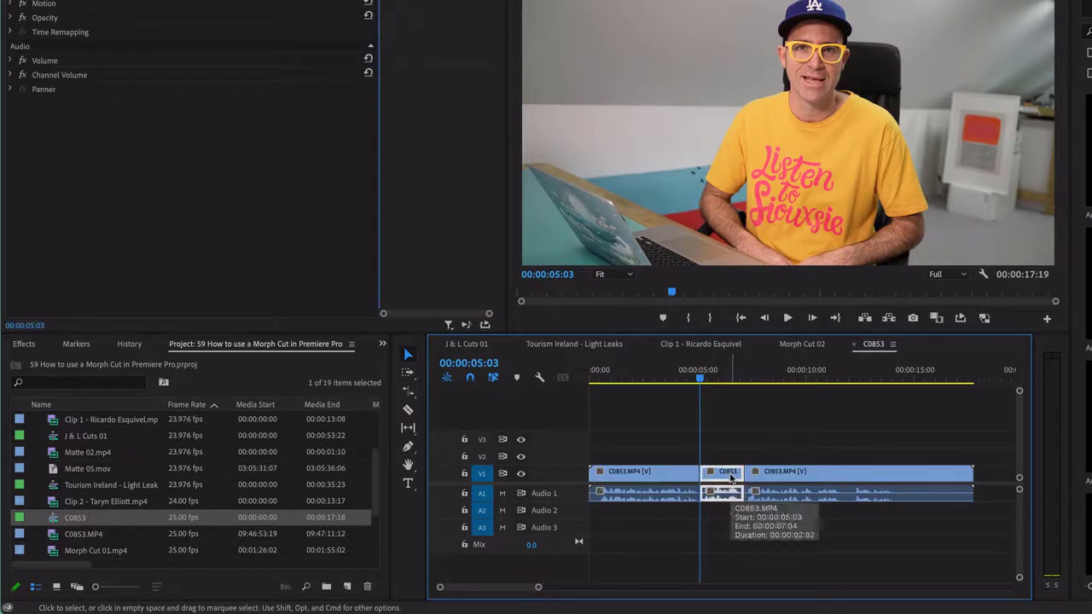
key(shift+Delete)
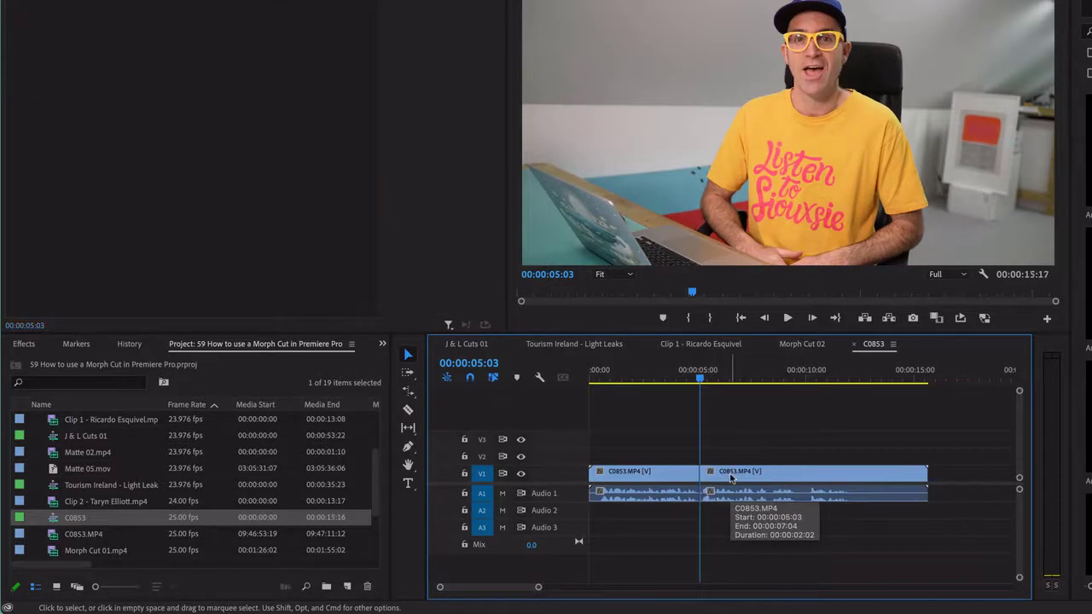
Step: Play back the new jump cut from around 5 seconds twice
click(694, 376)
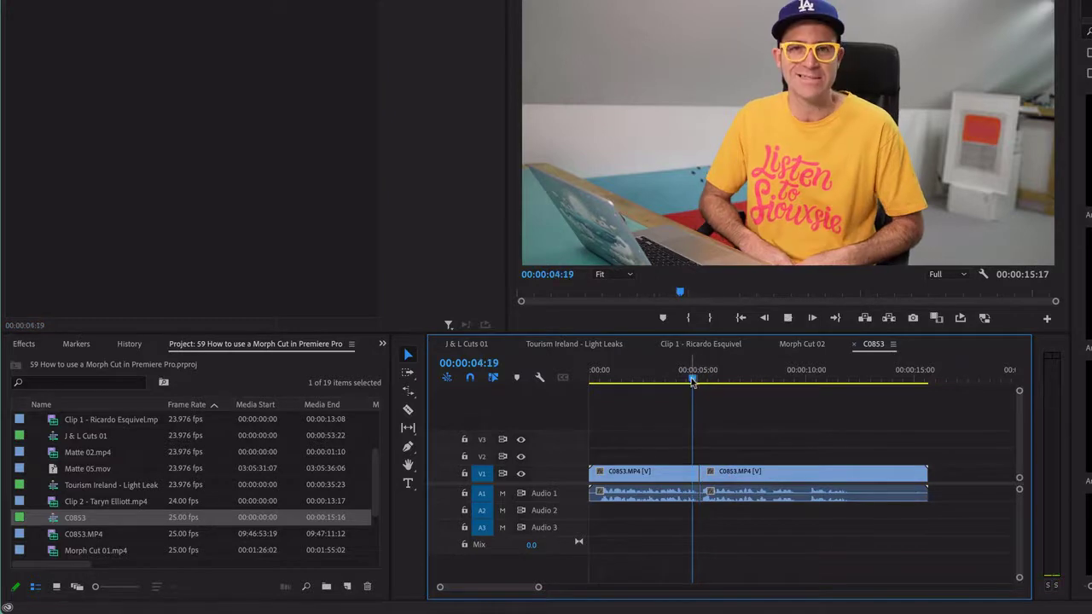
key(space)
drag(696, 380, 691, 382)
key(space)
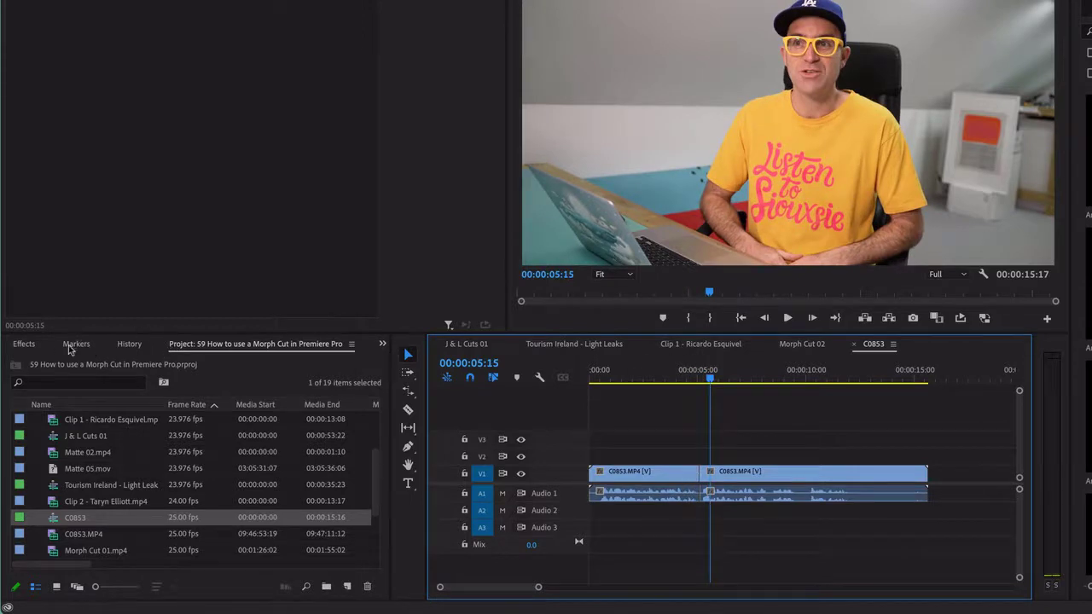
Step: Drag the Morph Cut effect onto the edit point between the two C0853 clips and select it
click(32, 344)
drag(38, 478, 699, 473)
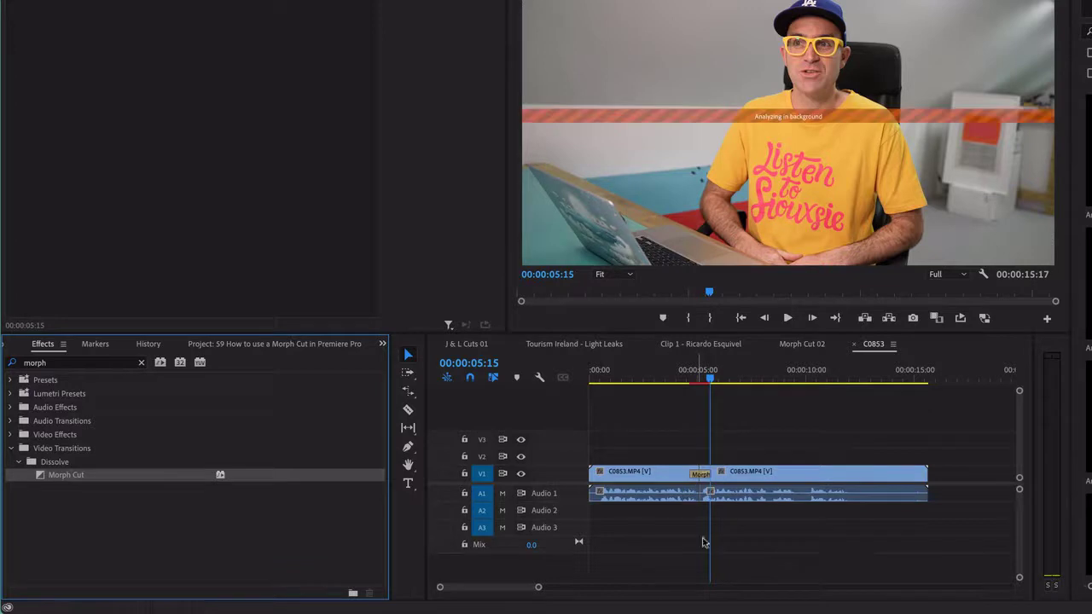
click(699, 379)
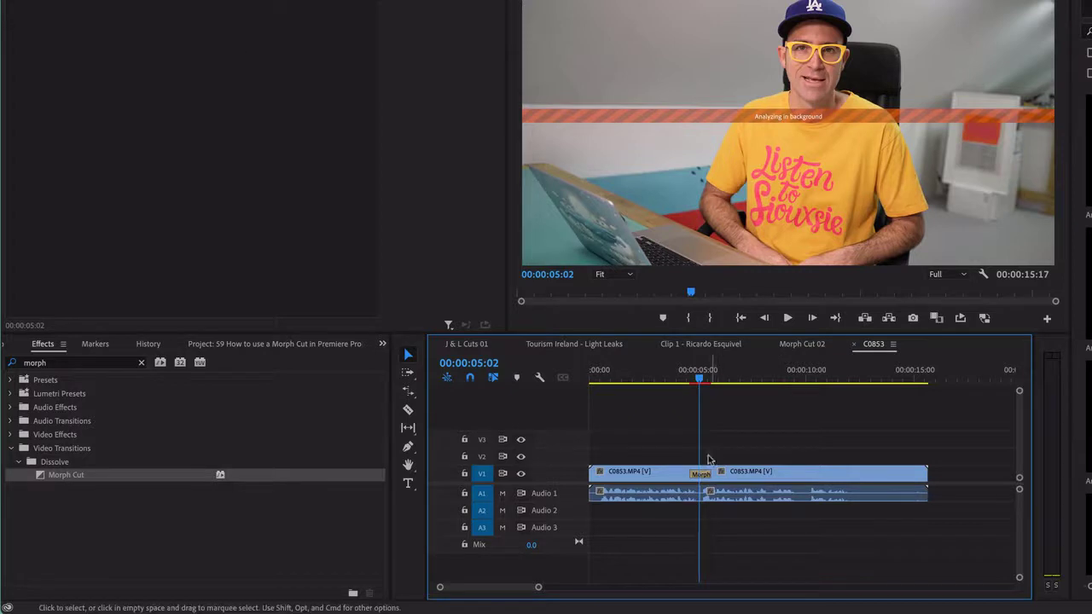
click(742, 474)
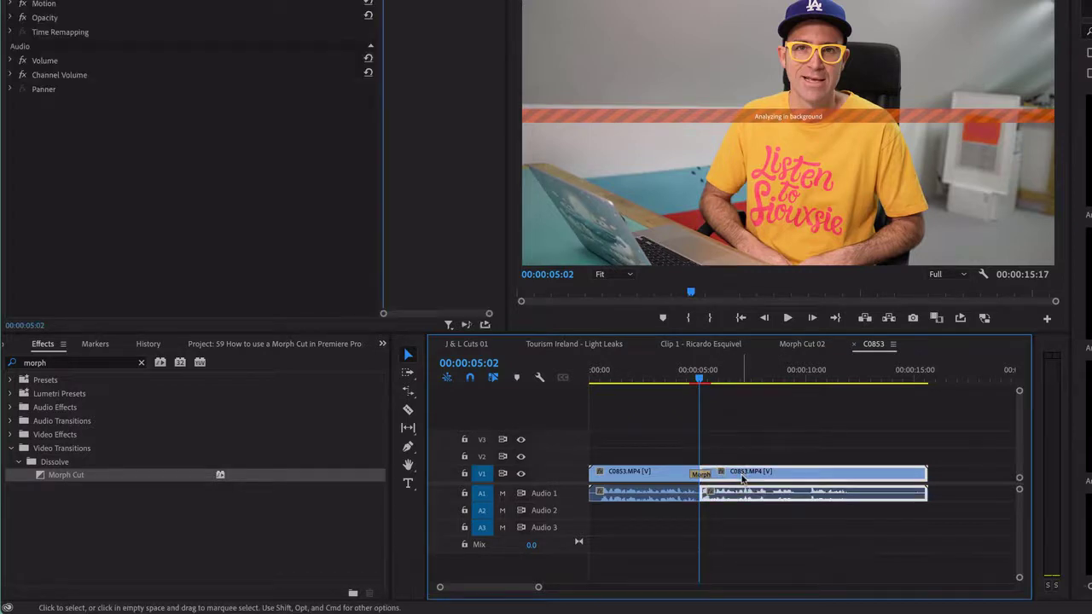
click(700, 474)
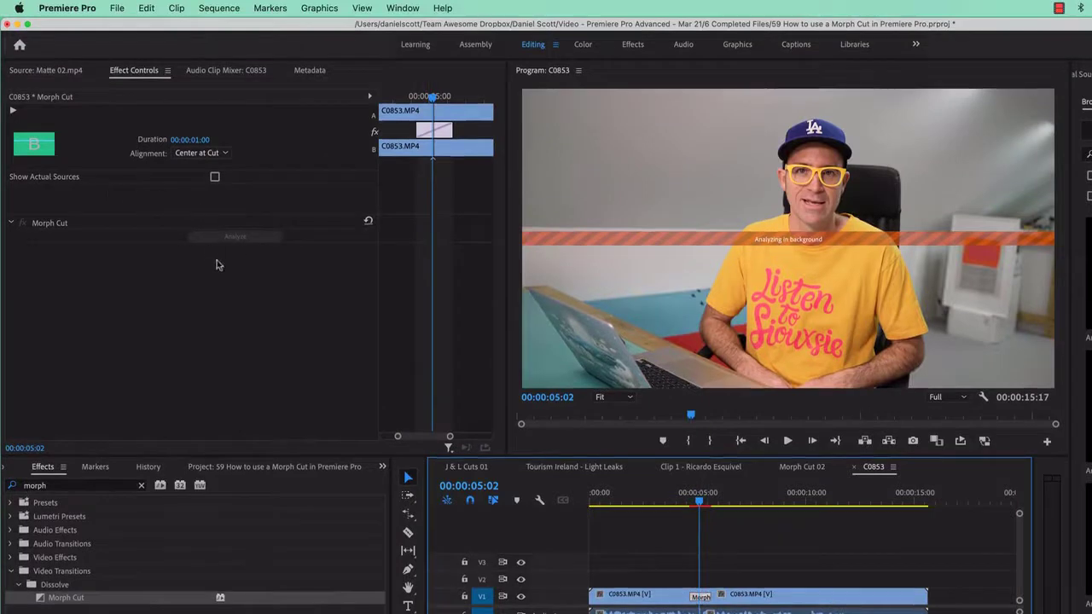
Step: Confirm in the Progress panel that the Morph Cut analysis finished, then show its Effect Controls
click(445, 11)
mouse_move(417, 8)
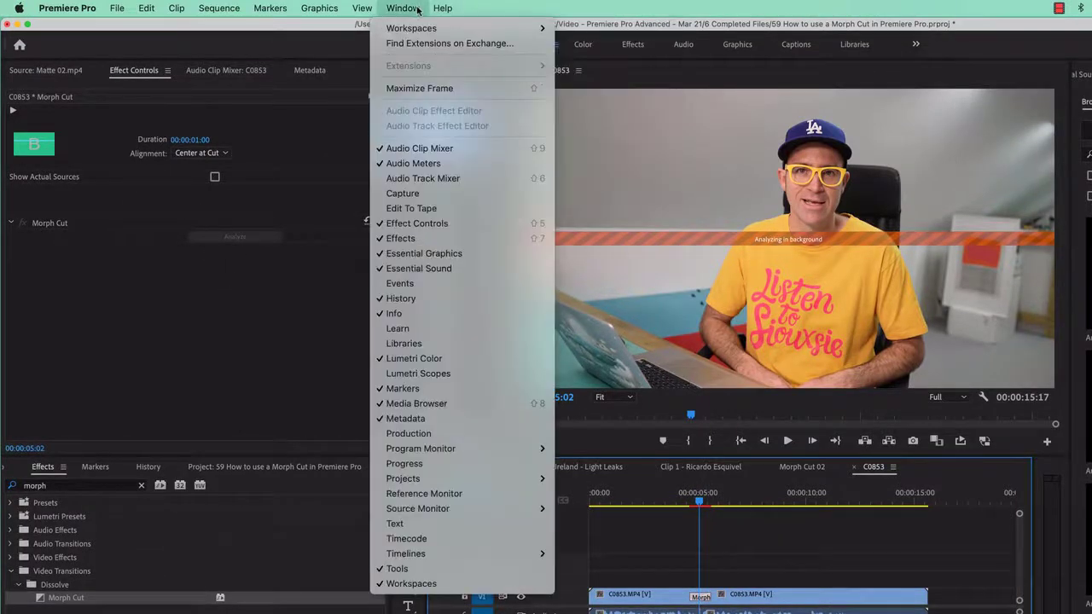
click(433, 463)
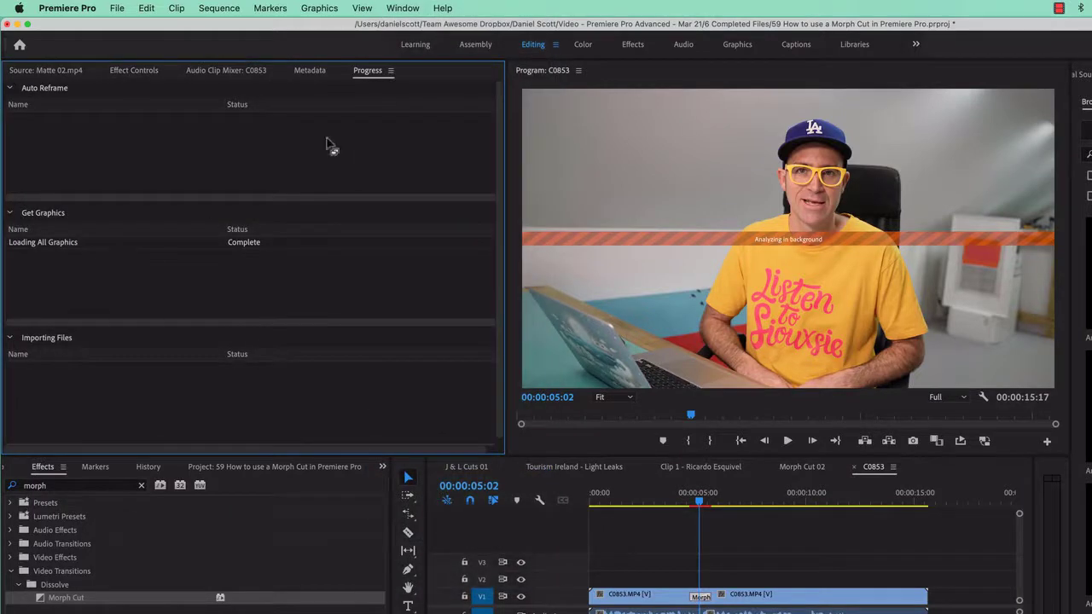
click(388, 72)
click(408, 82)
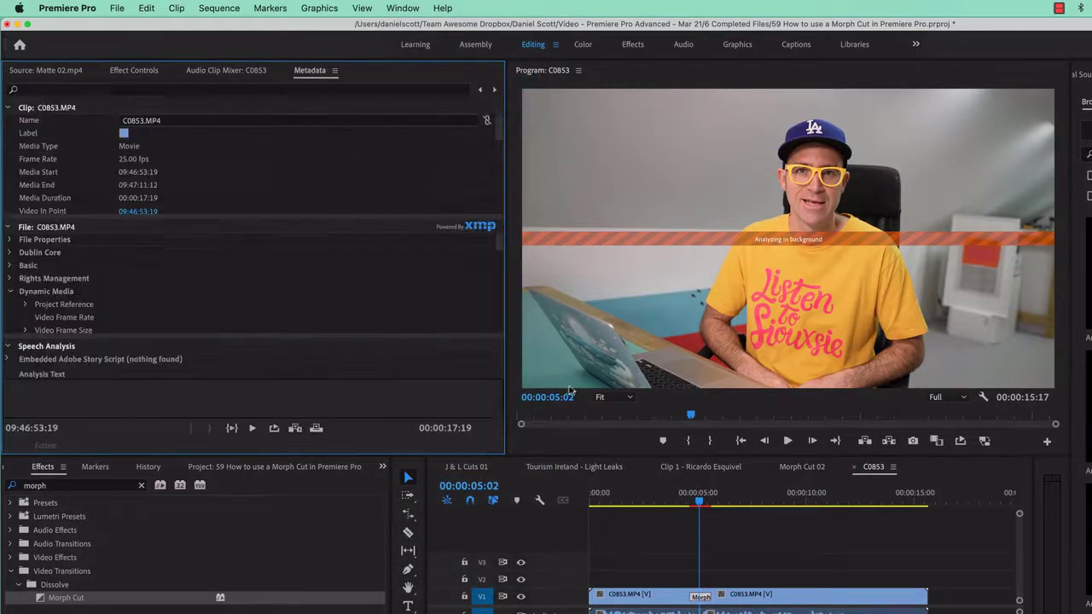
click(699, 597)
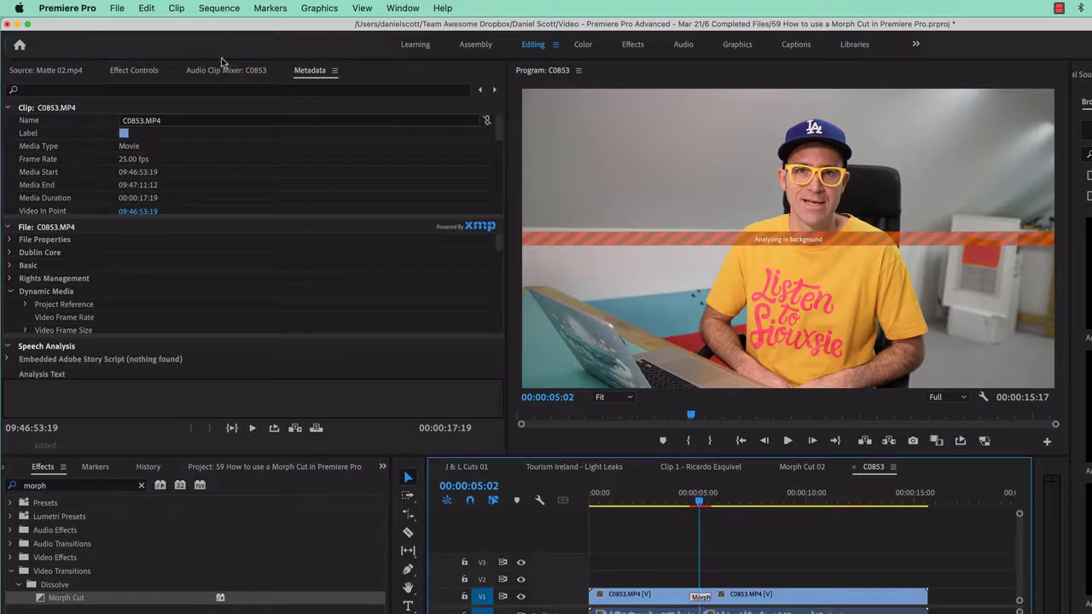
click(109, 74)
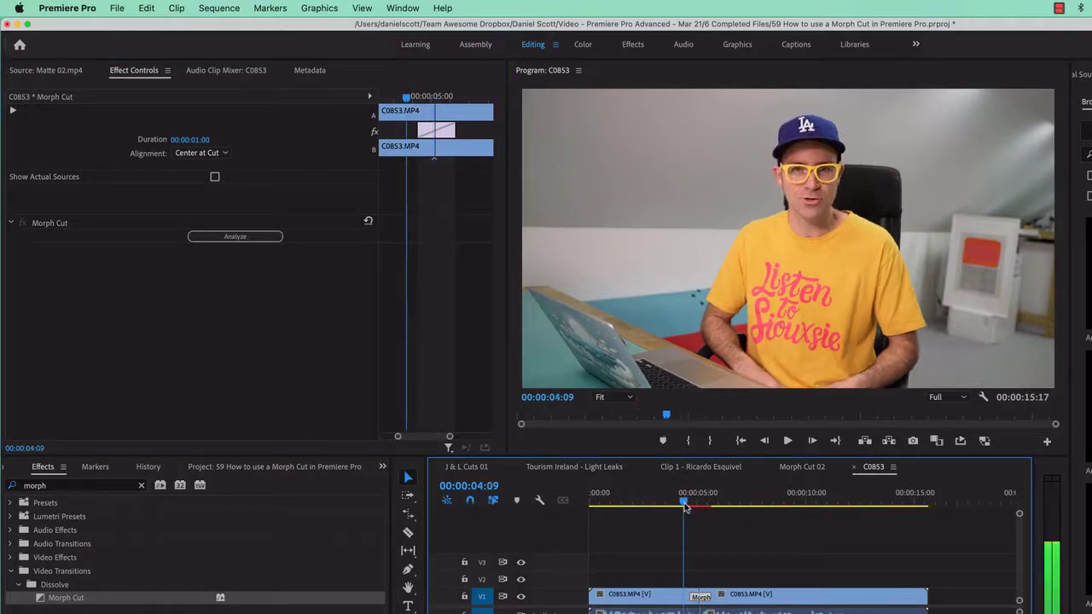
click(688, 505)
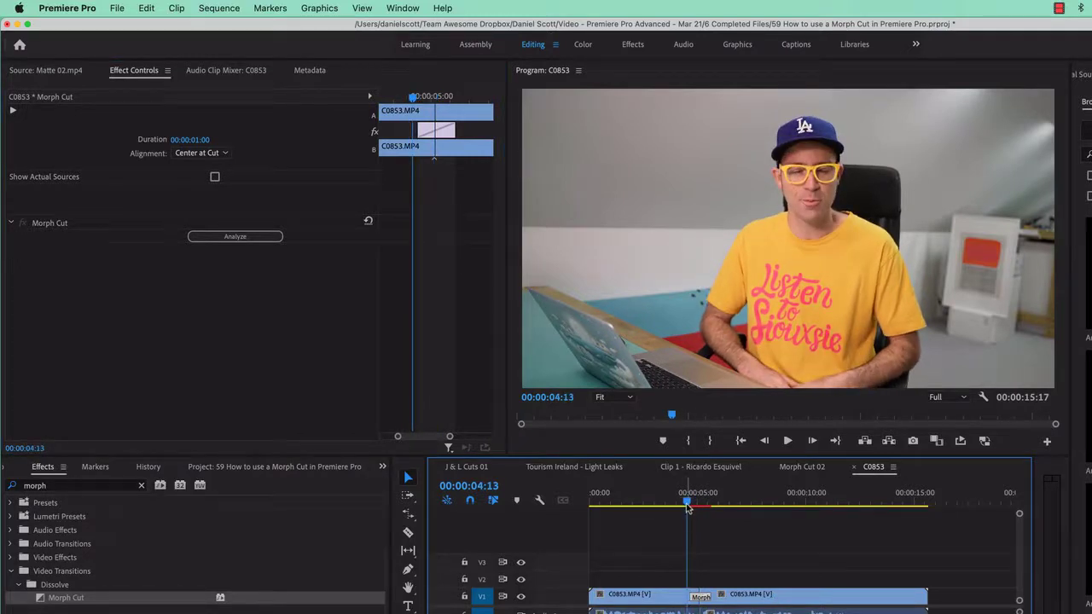
key(Return)
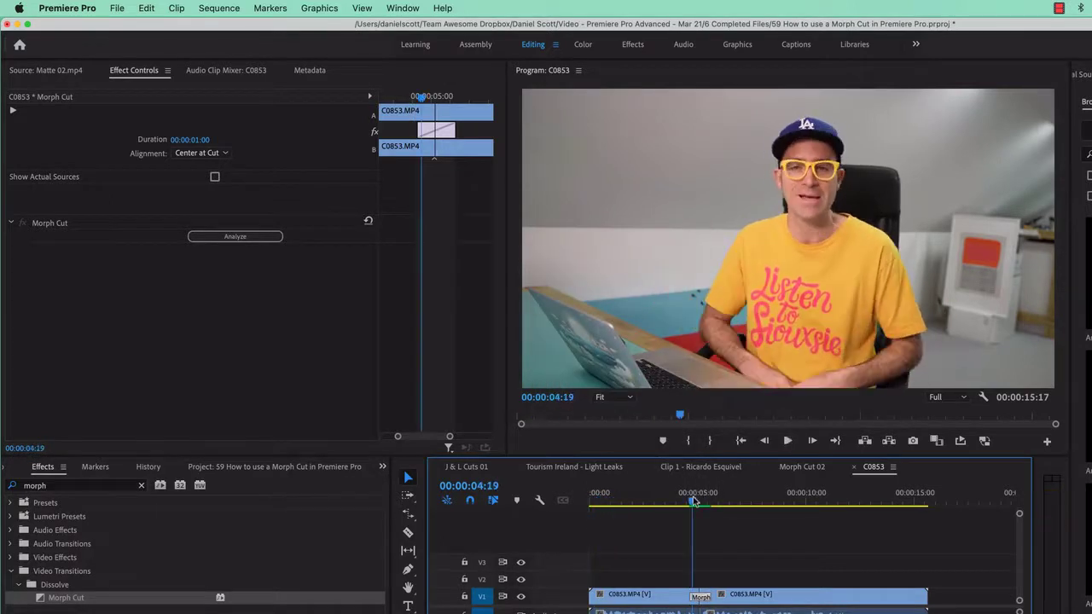
click(687, 502)
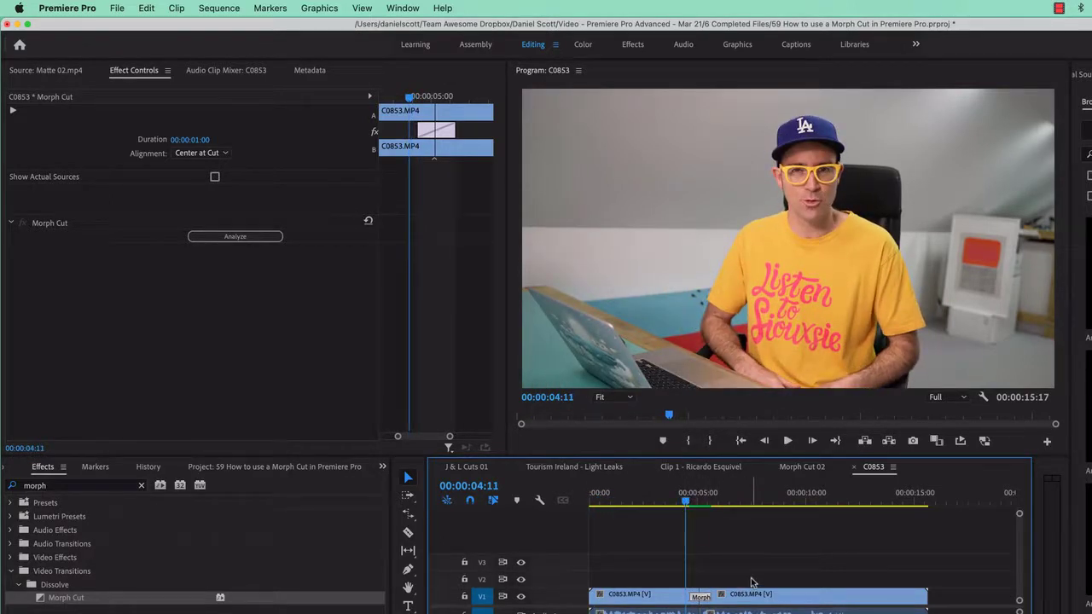
key(i)
click(725, 502)
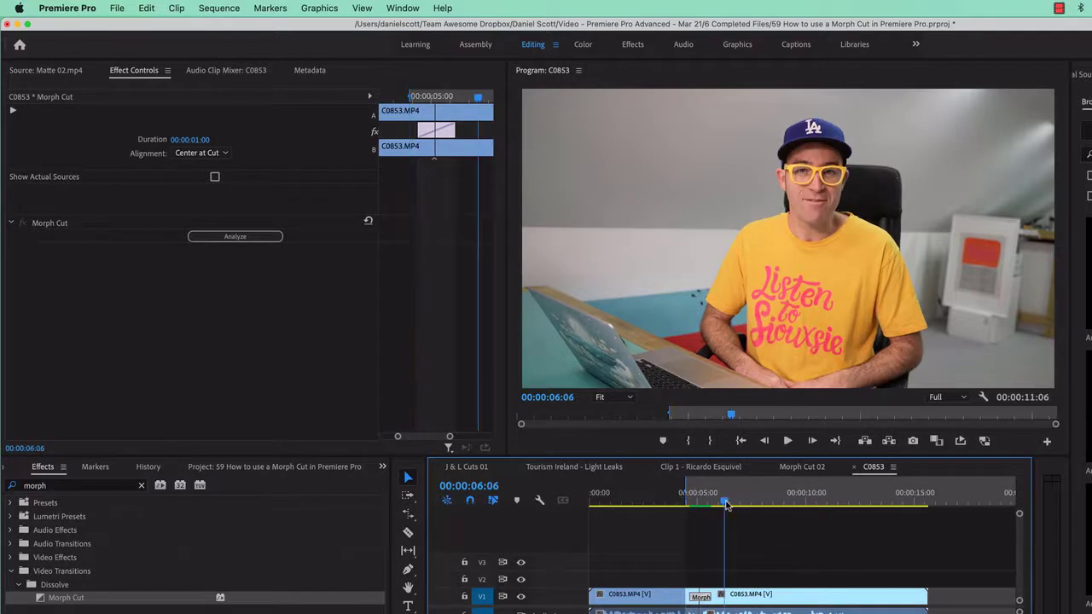
key(o)
drag(725, 503, 708, 502)
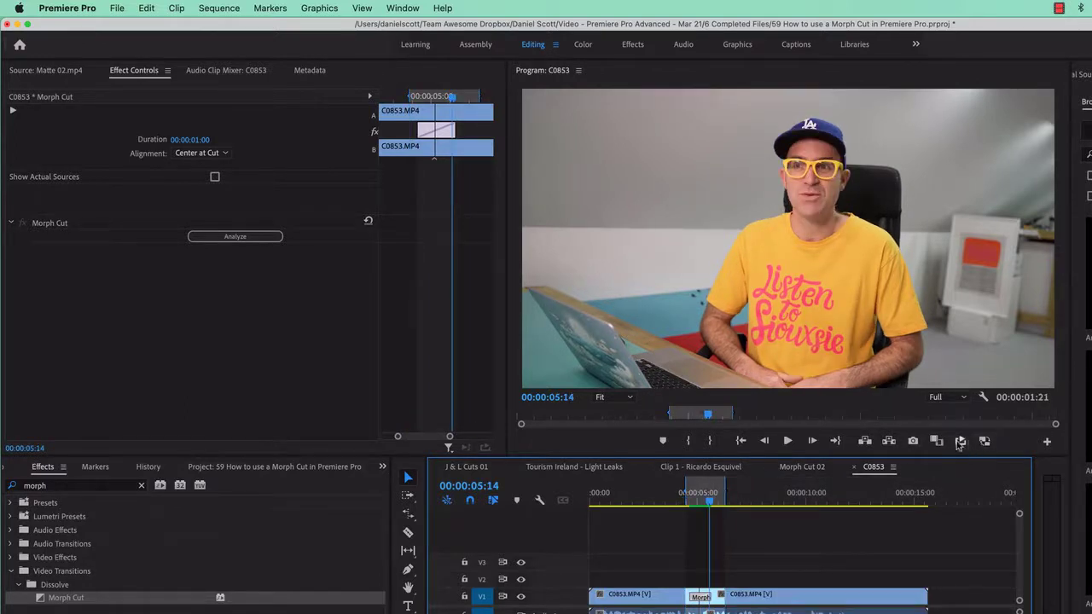
click(959, 441)
key(space)
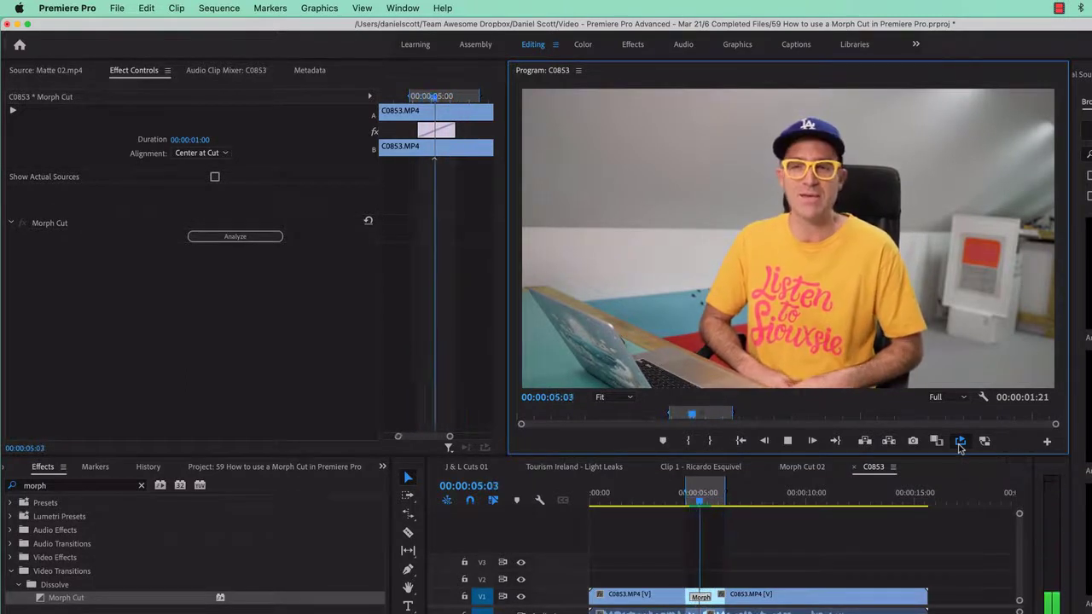
key(space)
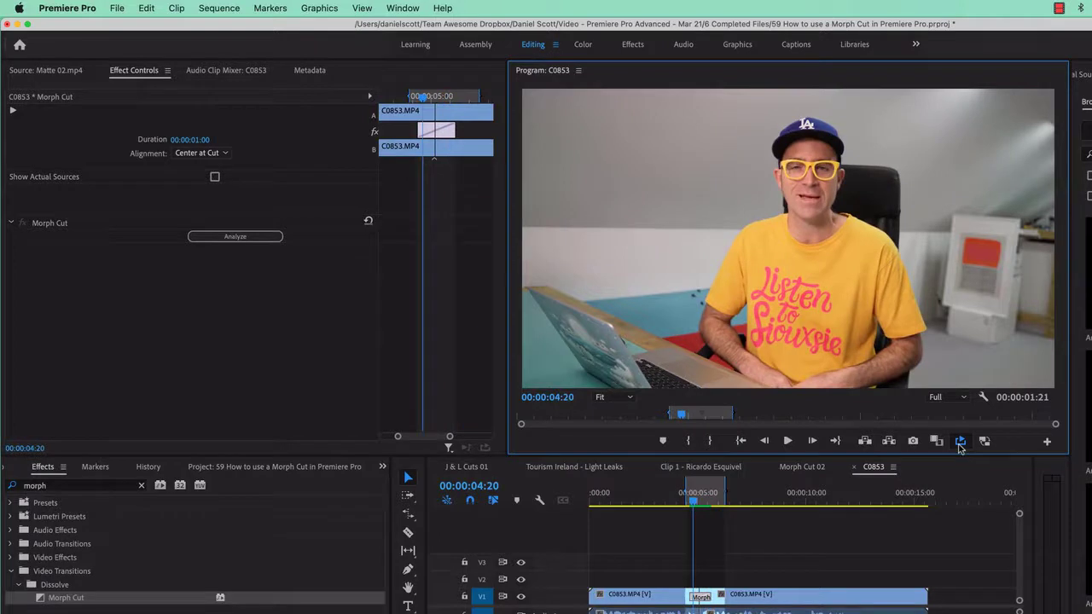
key(space)
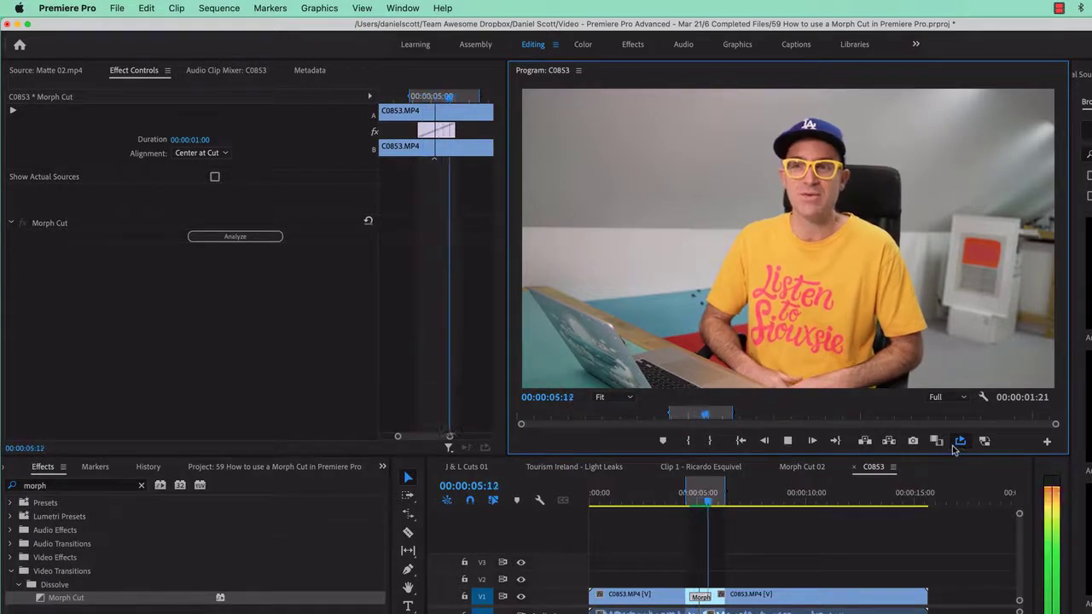
click(701, 501)
Step: Set the Program monitor zoom from Fit to 200% and scroll around the morphed face and shirt
click(612, 397)
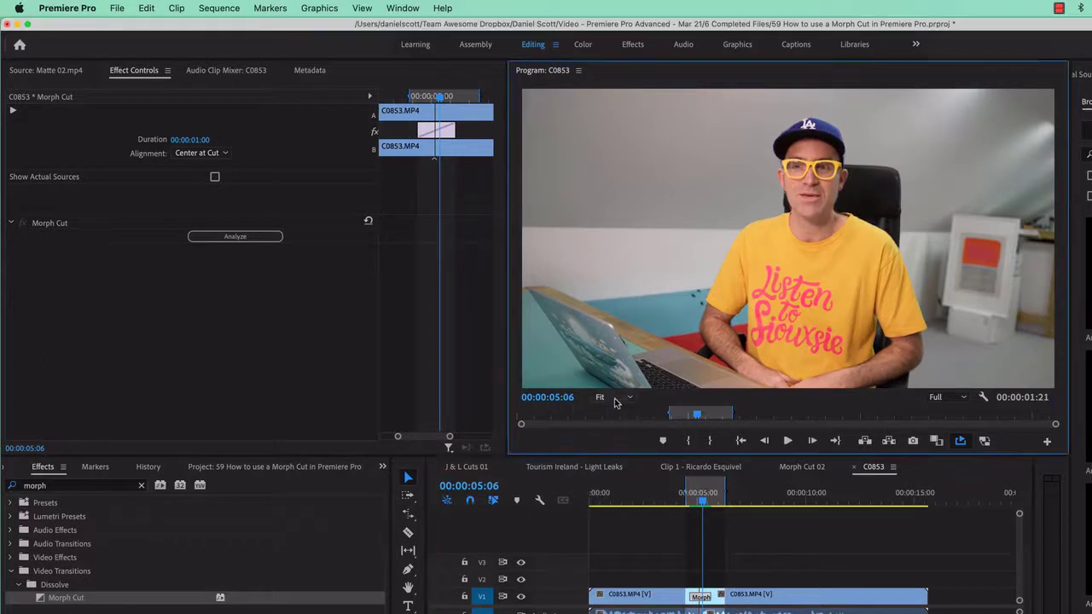
click(614, 517)
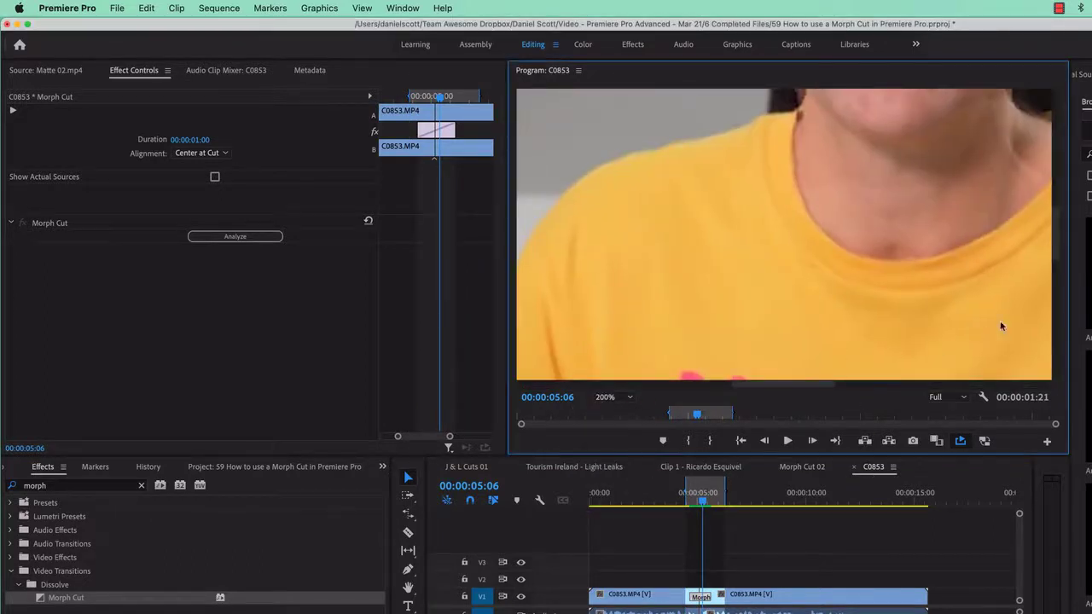
drag(1057, 246, 1056, 222)
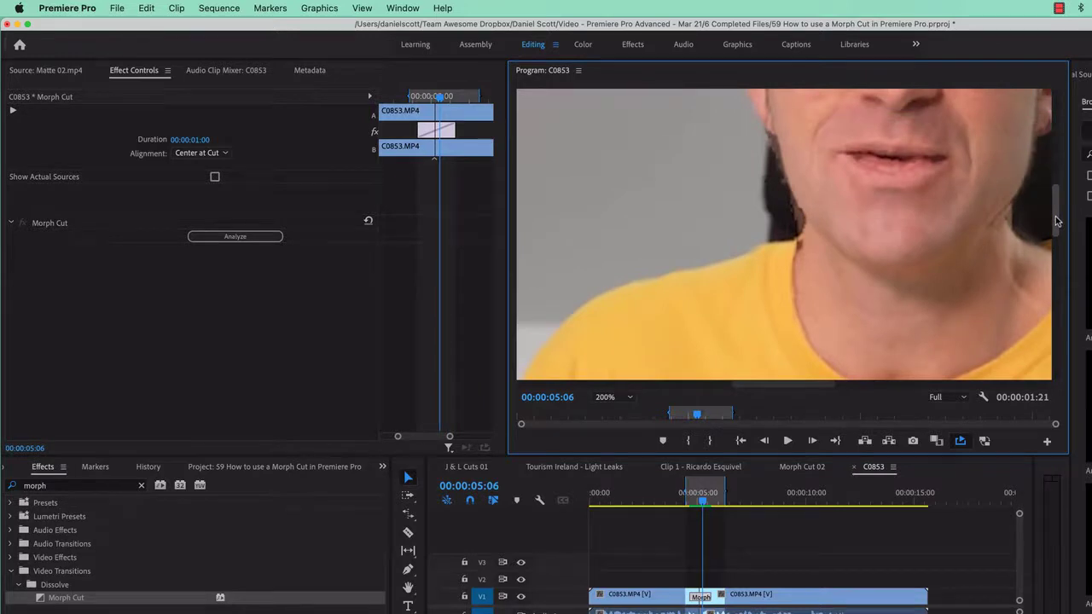
scroll(885, 253, down, 5)
scroll(853, 243, up, 5)
scroll(793, 226, down, 5)
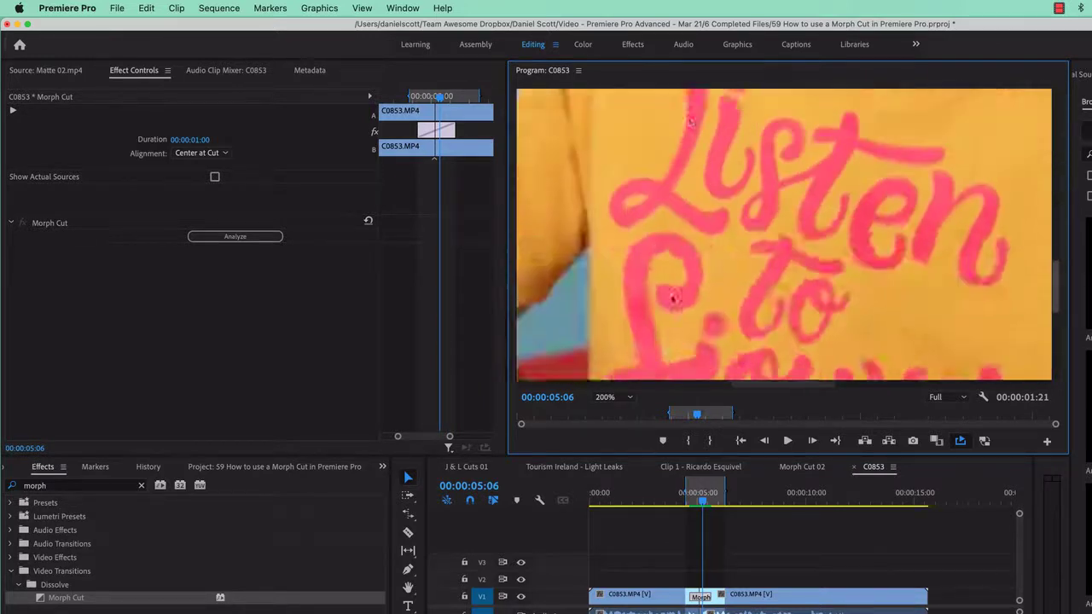
scroll(737, 209, up, 5)
scroll(737, 209, down, 3)
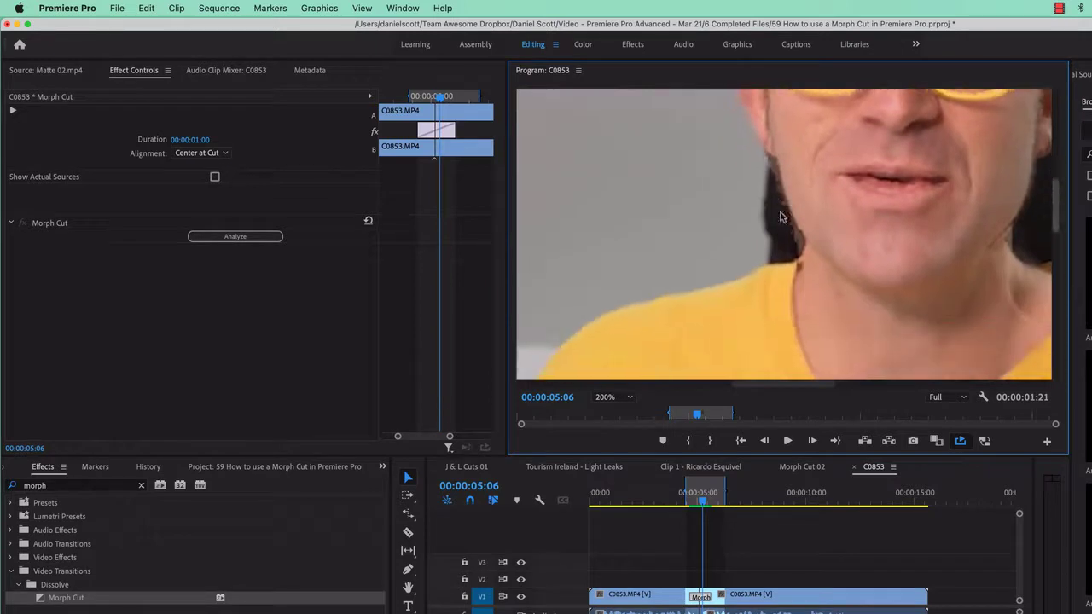
scroll(765, 192, up, 5)
scroll(766, 191, up, 2)
scroll(771, 177, down, 5)
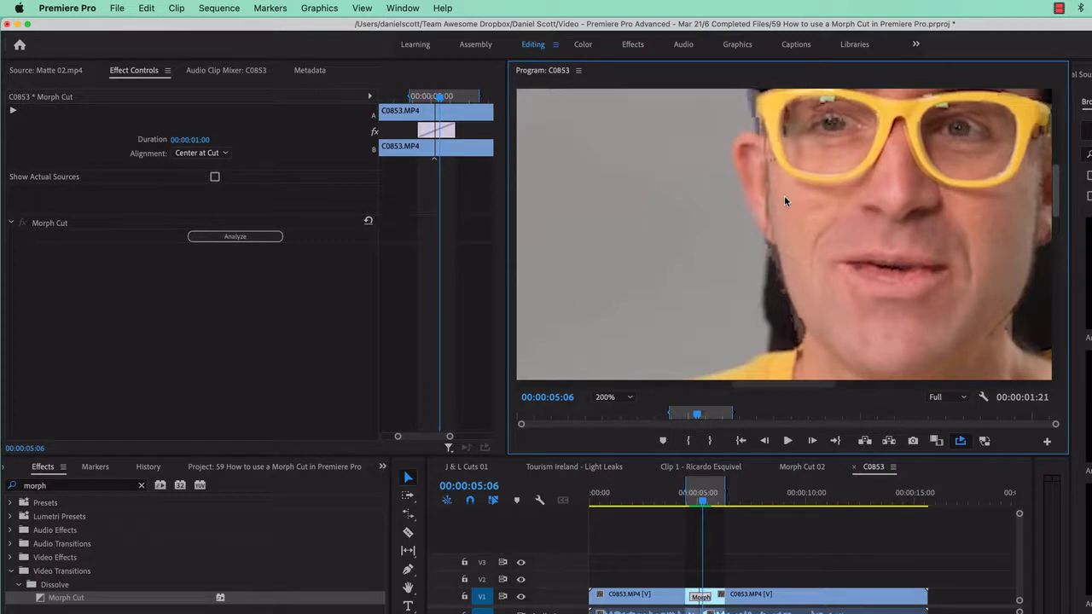
scroll(784, 202, down, 5)
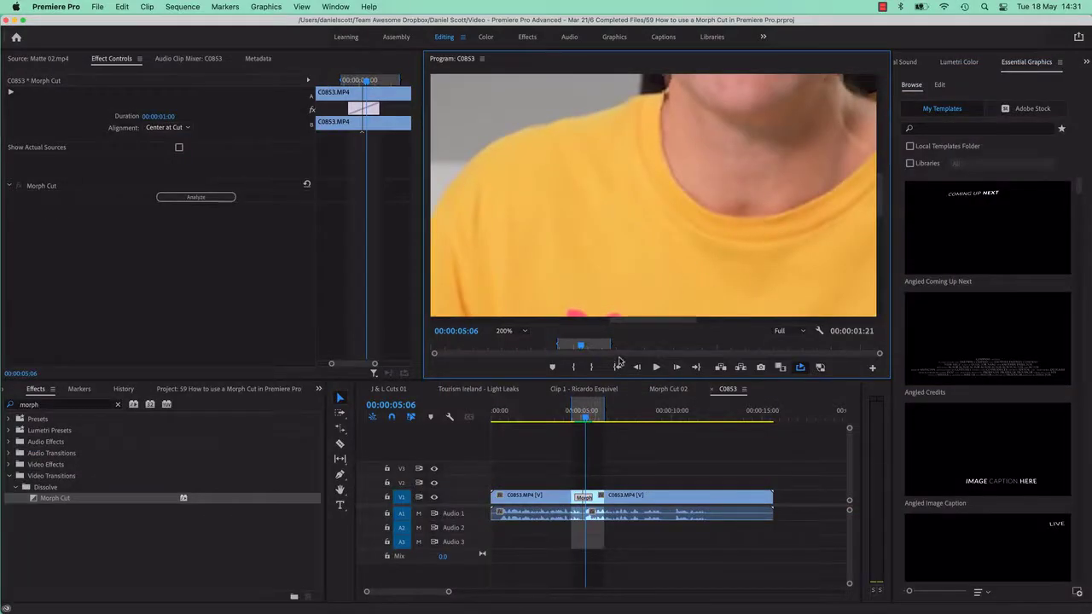
drag(887, 204, 891, 155)
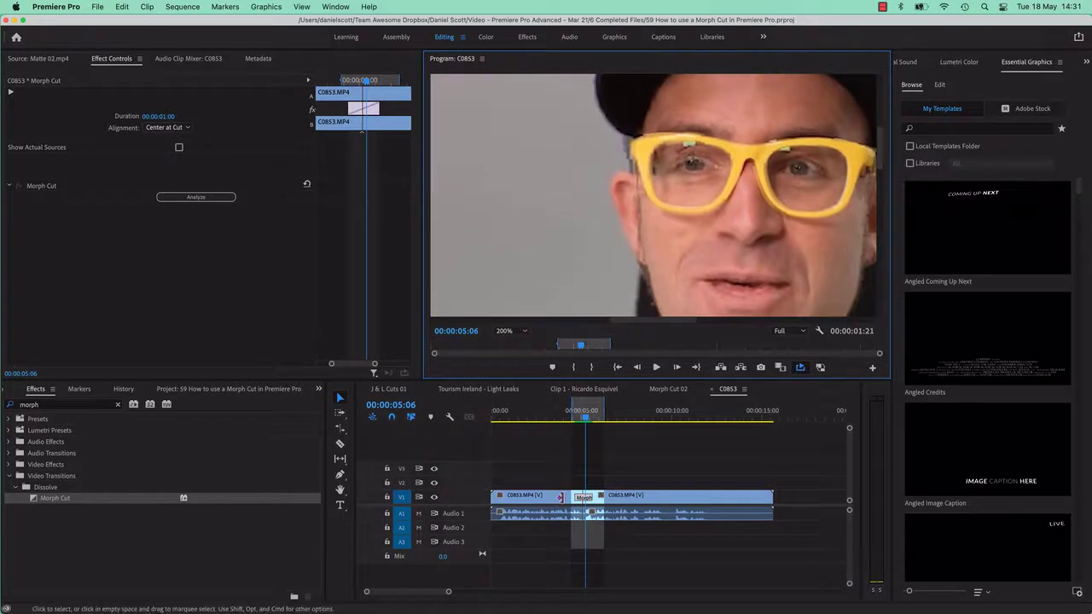
click(582, 503)
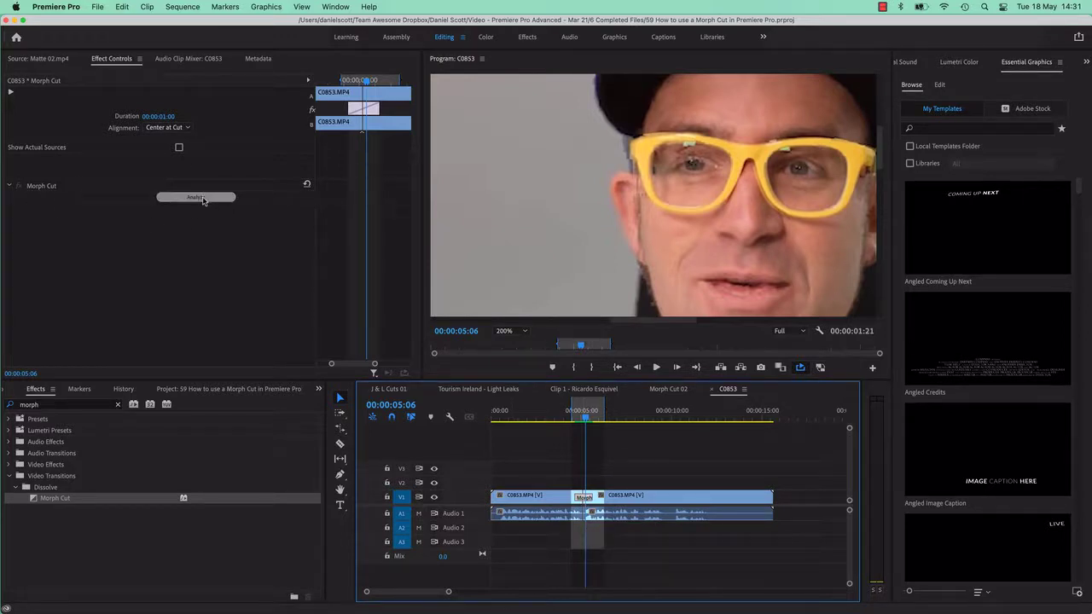
click(6, 187)
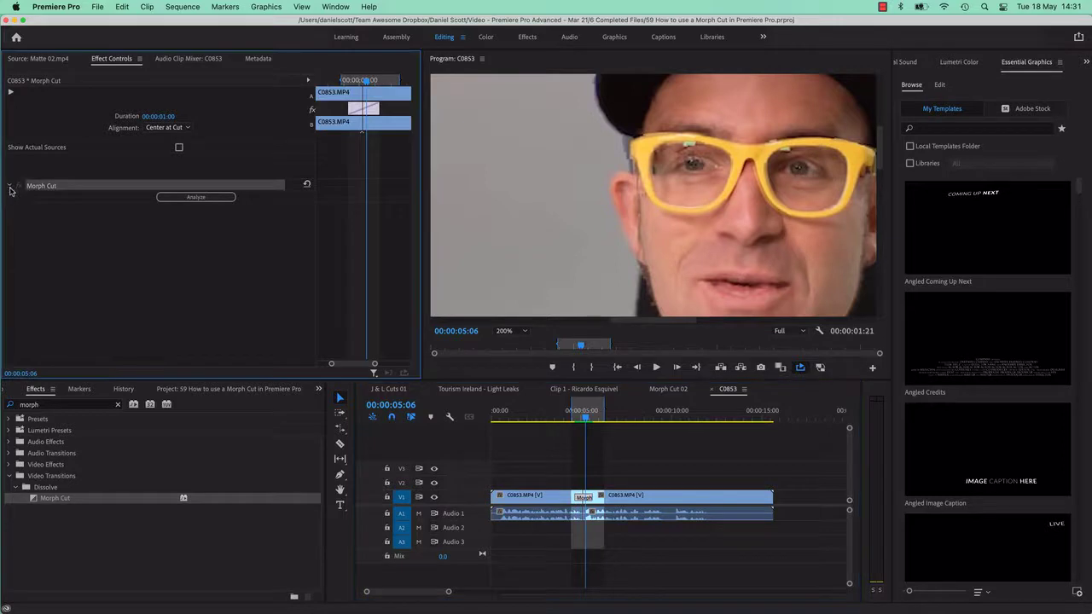
Step: Zoom the timeline in with = and drag the Morph Cut's edge to shorten it to 7 frames
click(585, 497)
click(608, 475)
key(=)
key(=)
key(=)
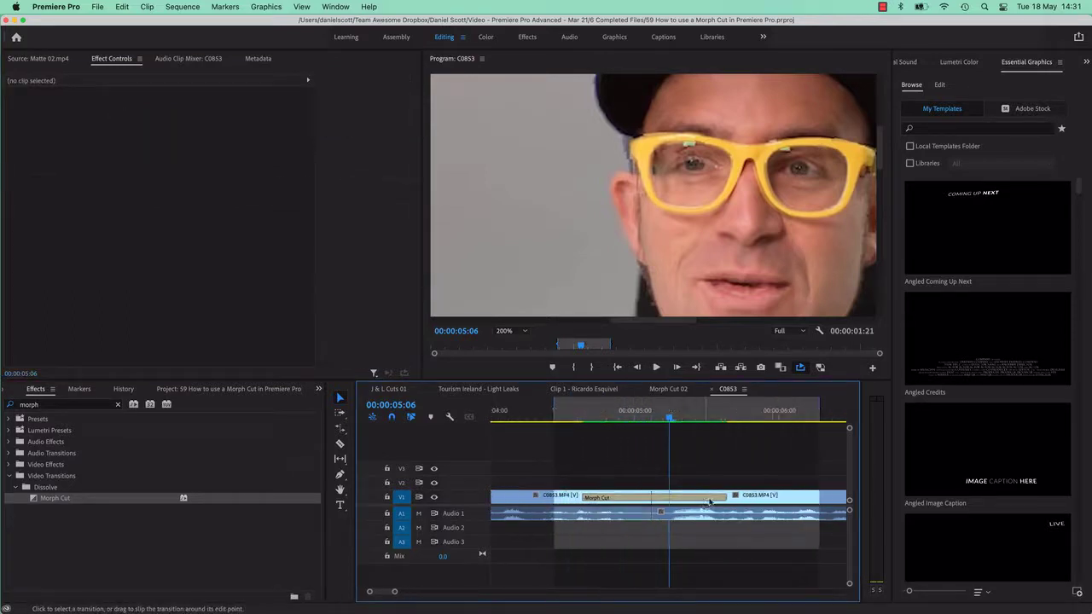
drag(715, 500, 664, 499)
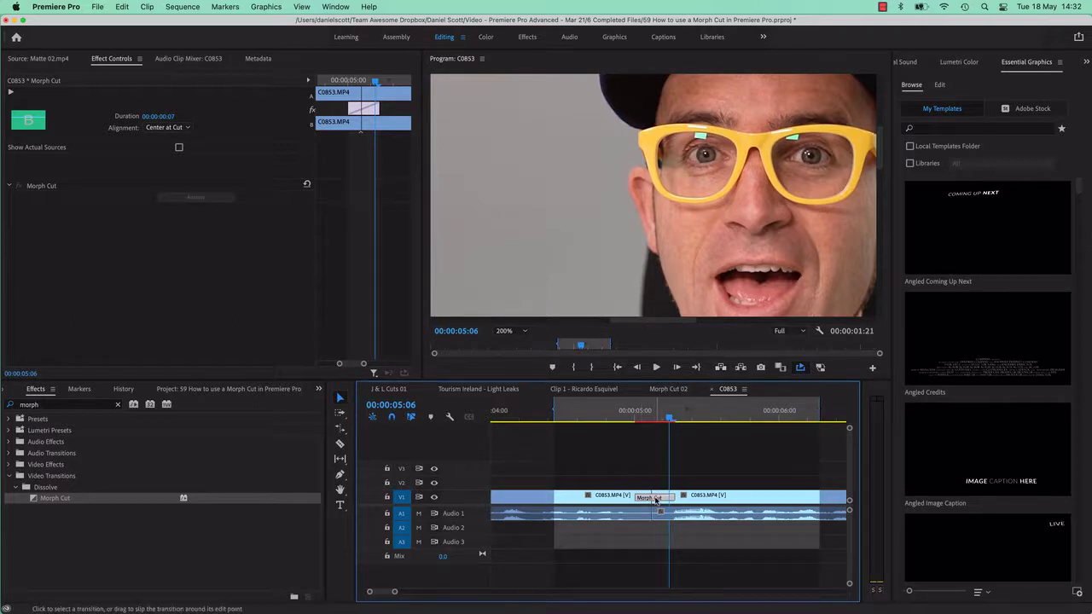
Step: Put the playhead at 00:00:05:03 and set the Program monitor zoom back to Fit
click(652, 413)
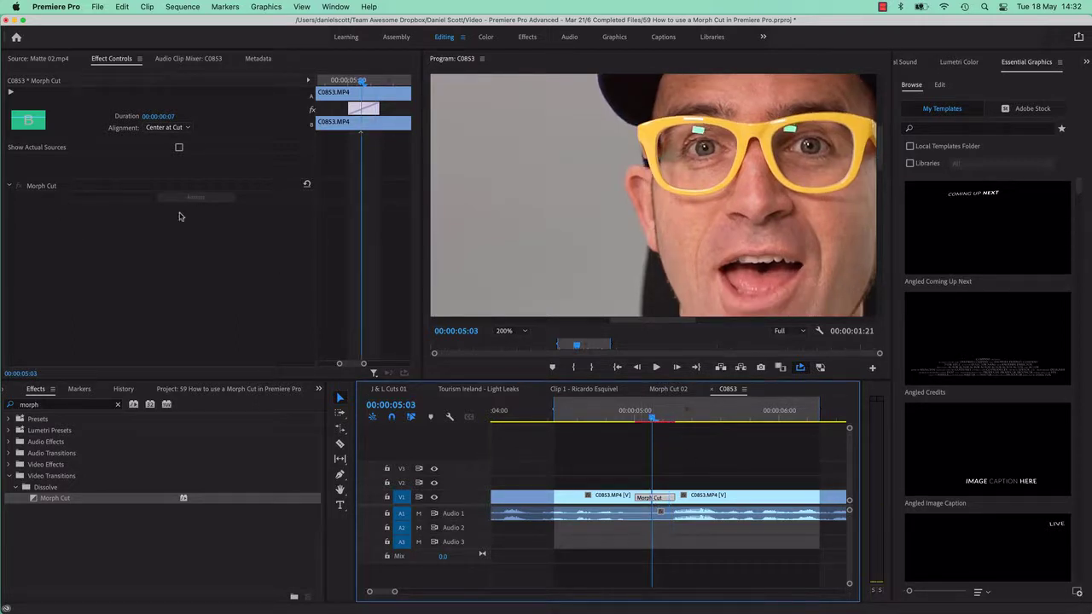
click(512, 332)
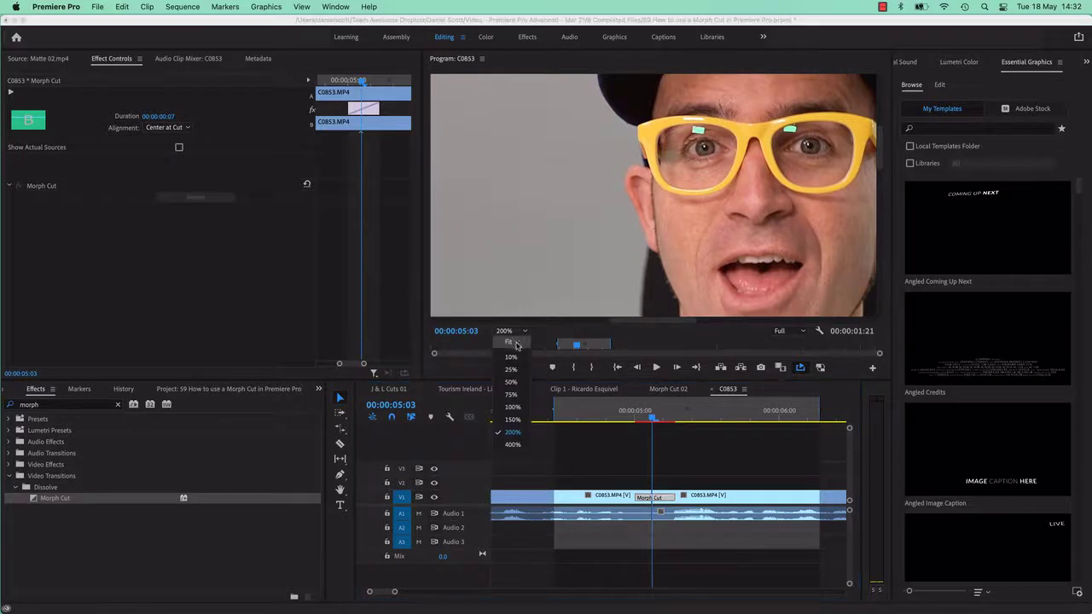
click(516, 342)
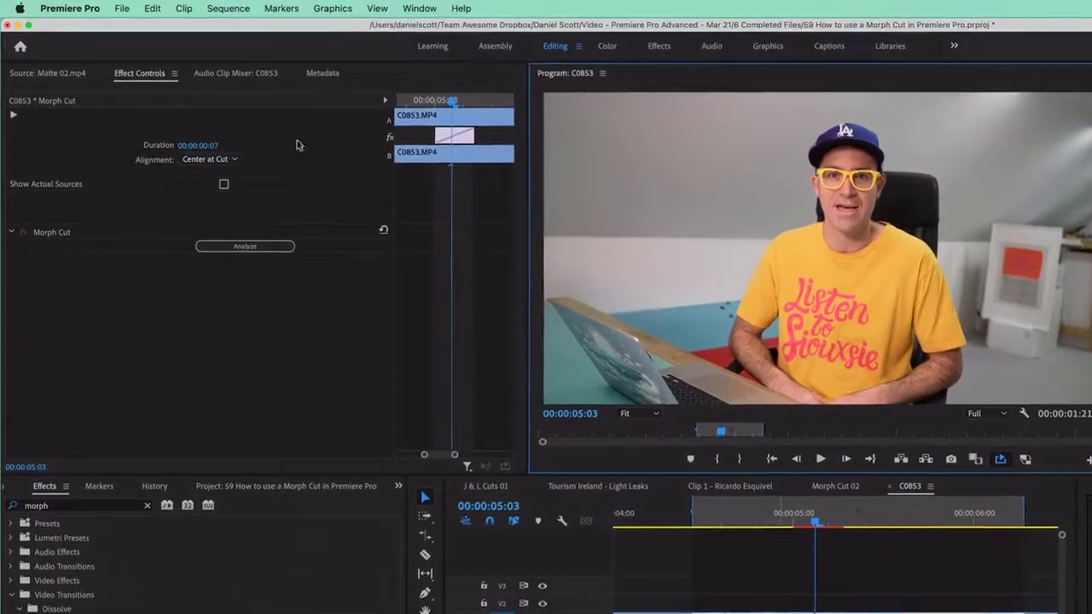
Step: Render effects from In to Out so the shortened Morph Cut's render bar turns green
click(229, 10)
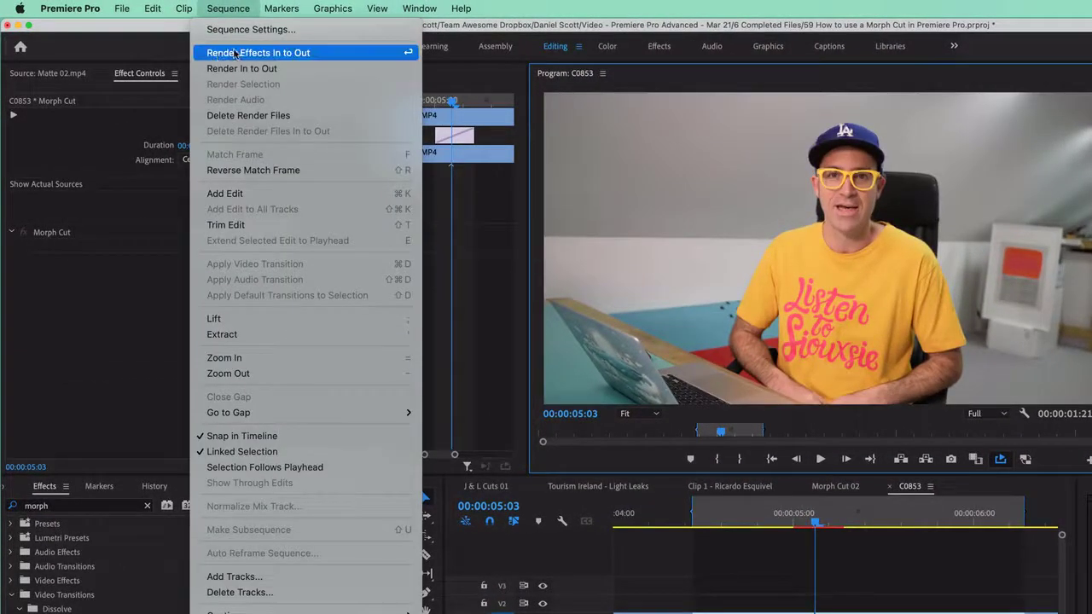
click(407, 56)
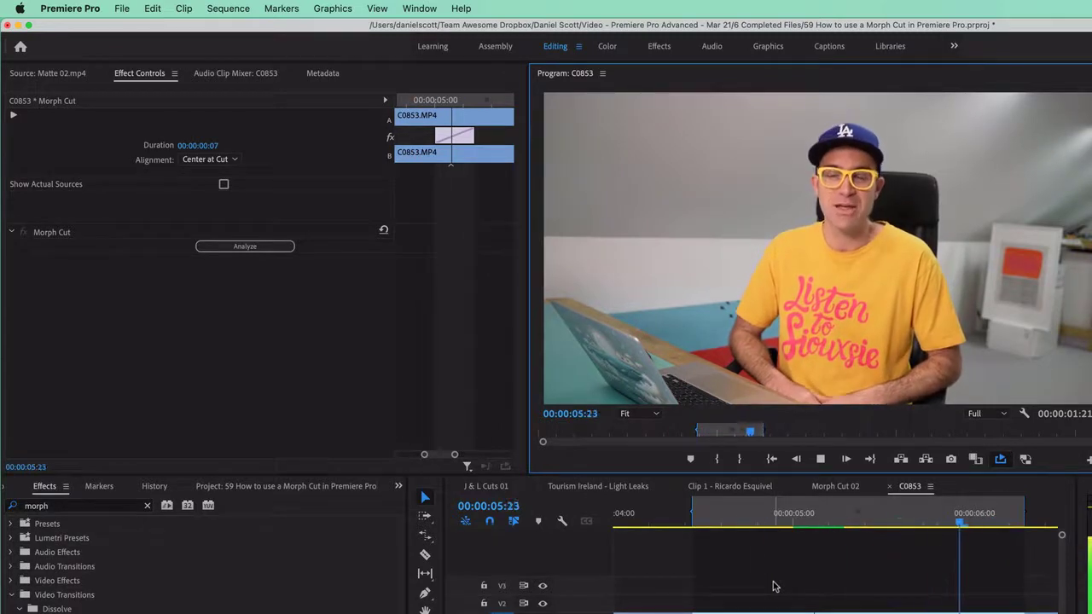
key(space)
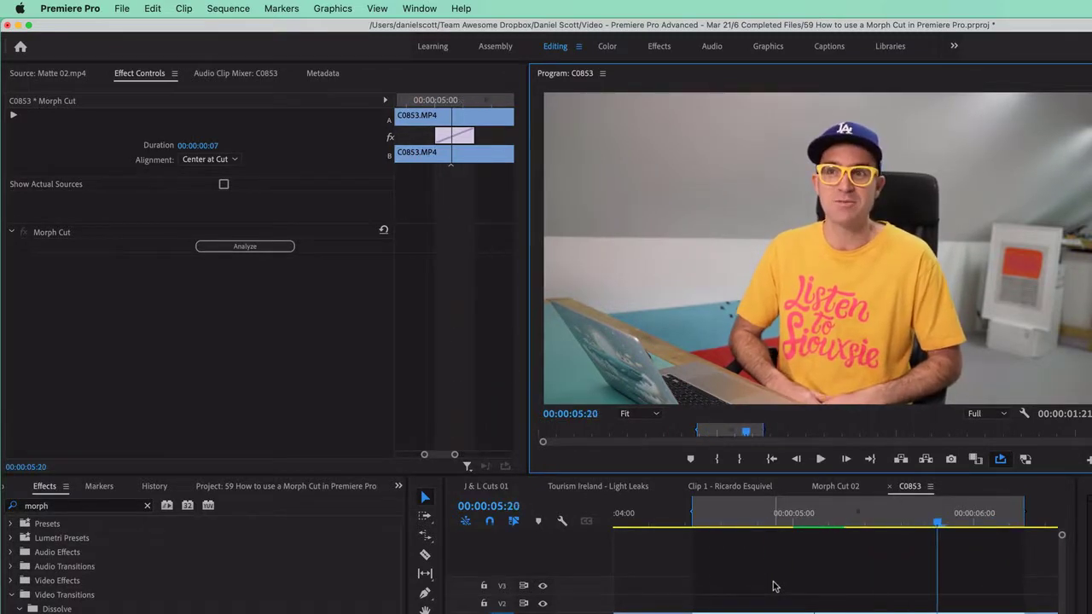
Step: Scrub from 04:24 to 05:04 and play back the rendered Morph Cut from 00:00:05:03
drag(774, 523, 824, 532)
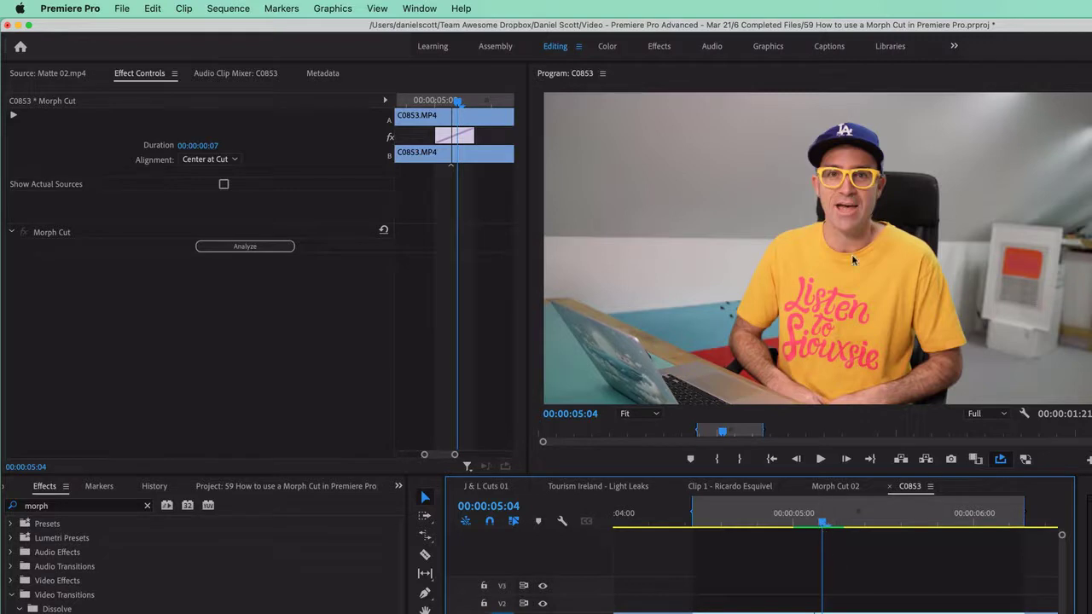
mouse_move(822, 524)
mouse_down()
mouse_move(806, 525)
mouse_move(818, 524)
mouse_up()
key(space)
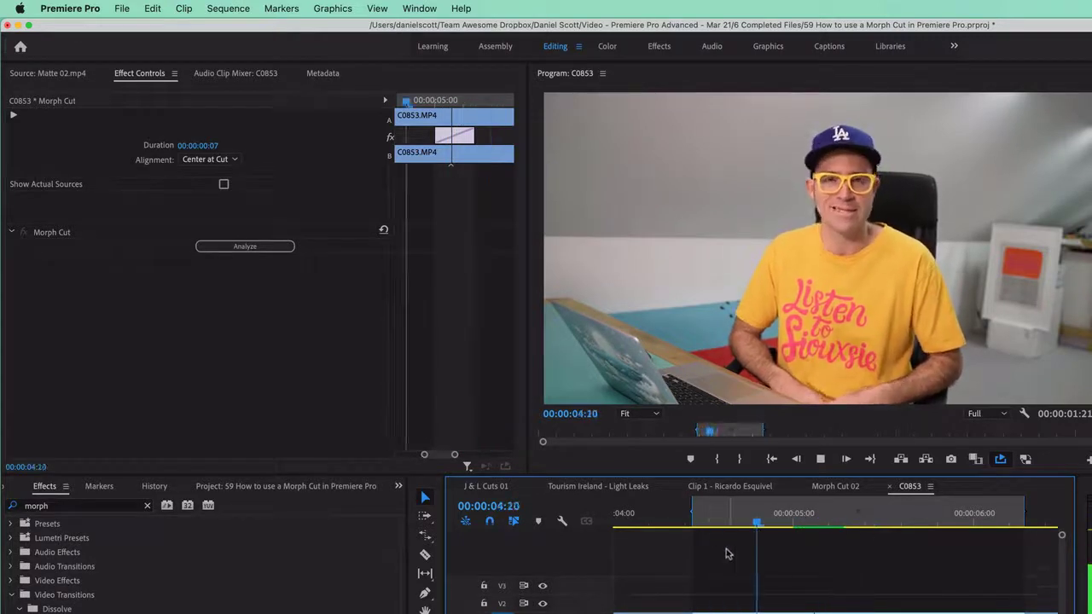
click(744, 522)
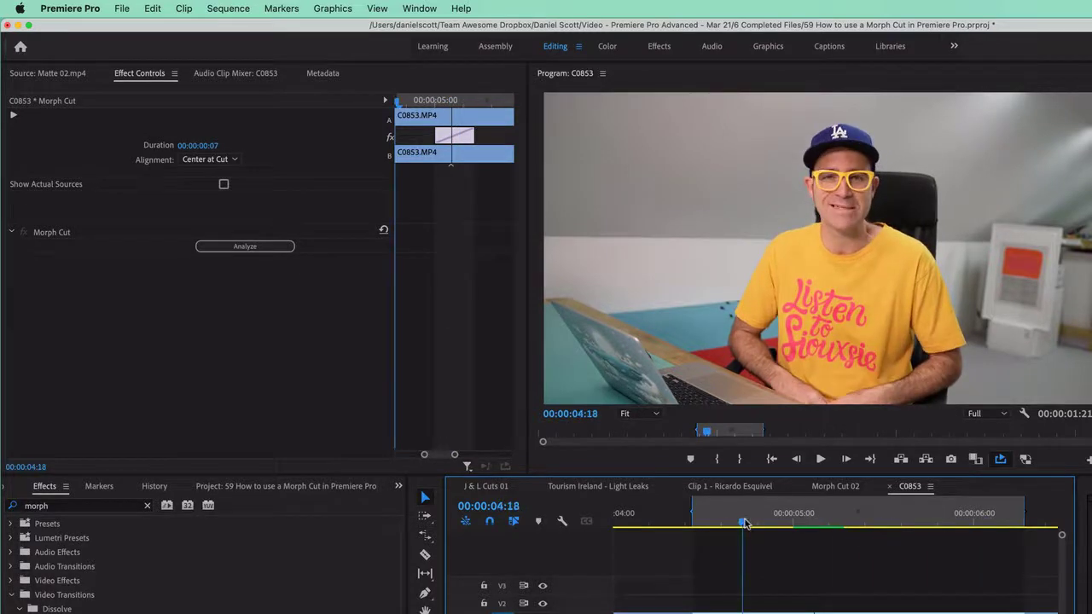
key(space)
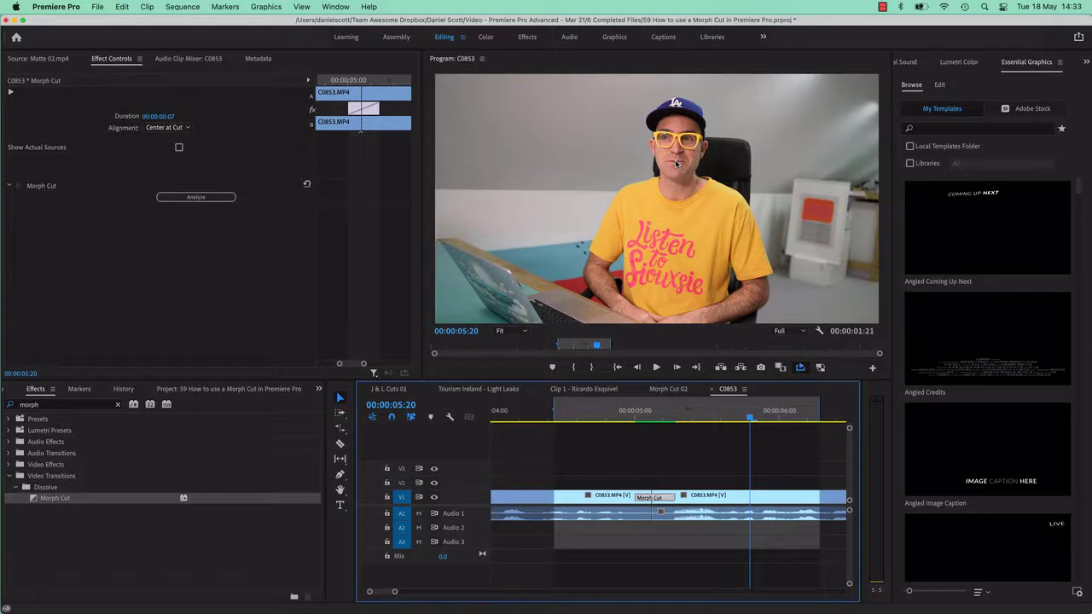
drag(661, 414, 628, 416)
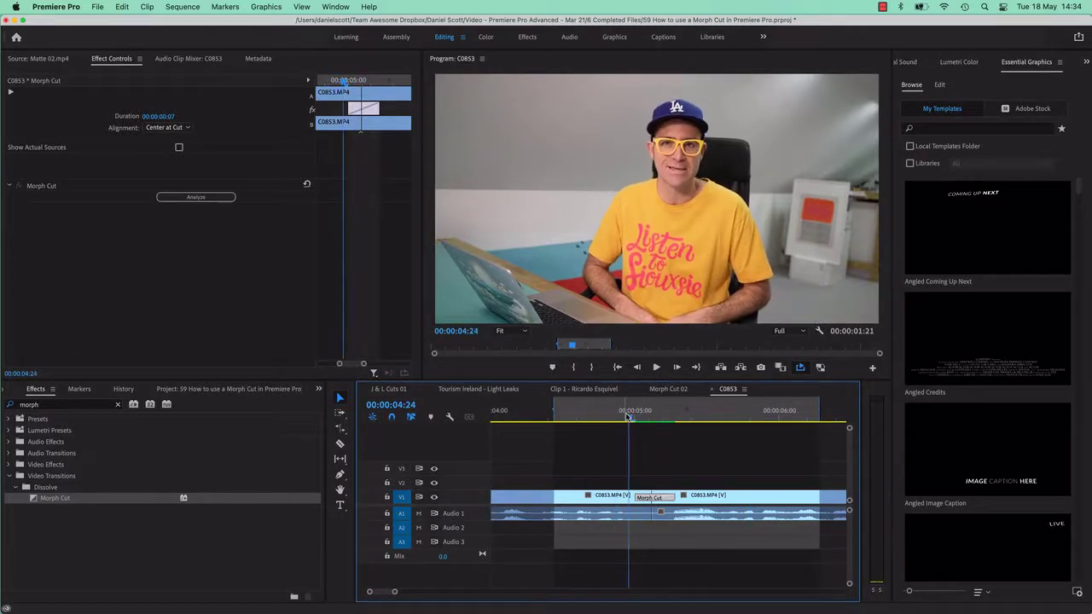